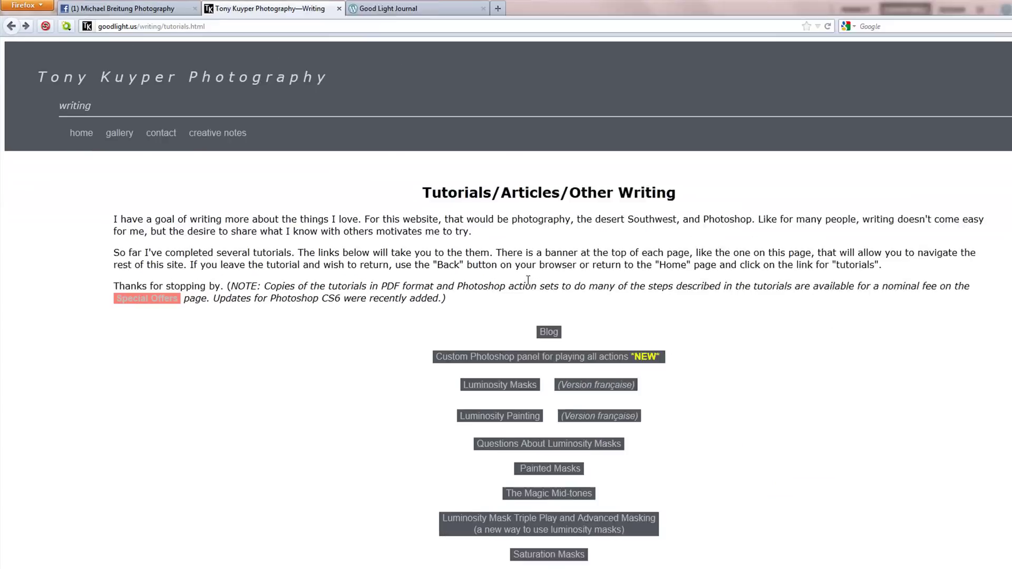
Open the Luminosity Masks tutorial and examine its introduction, sample image and chapter list
left_click(450, 360)
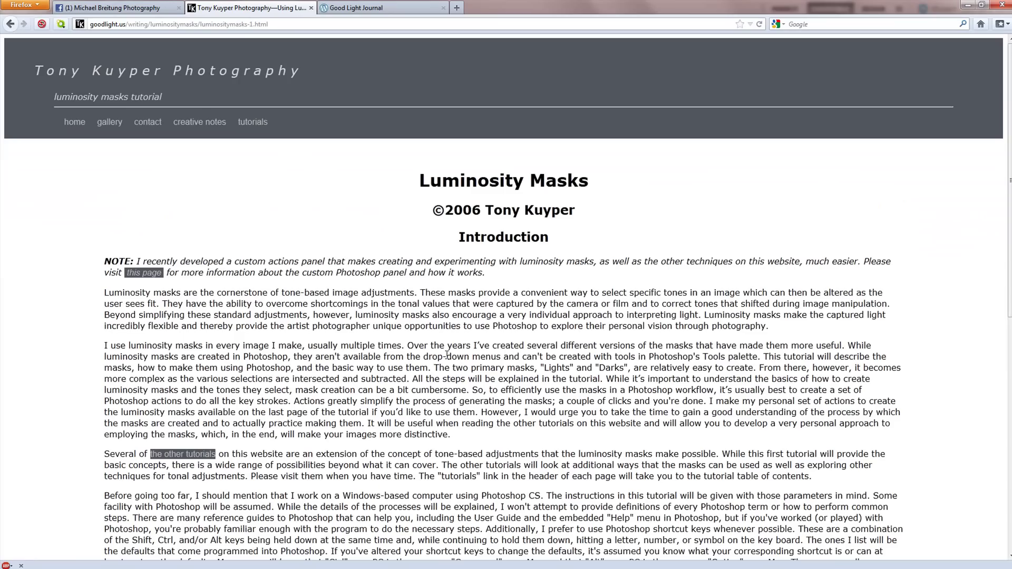
scroll(447, 349, "down", 3)
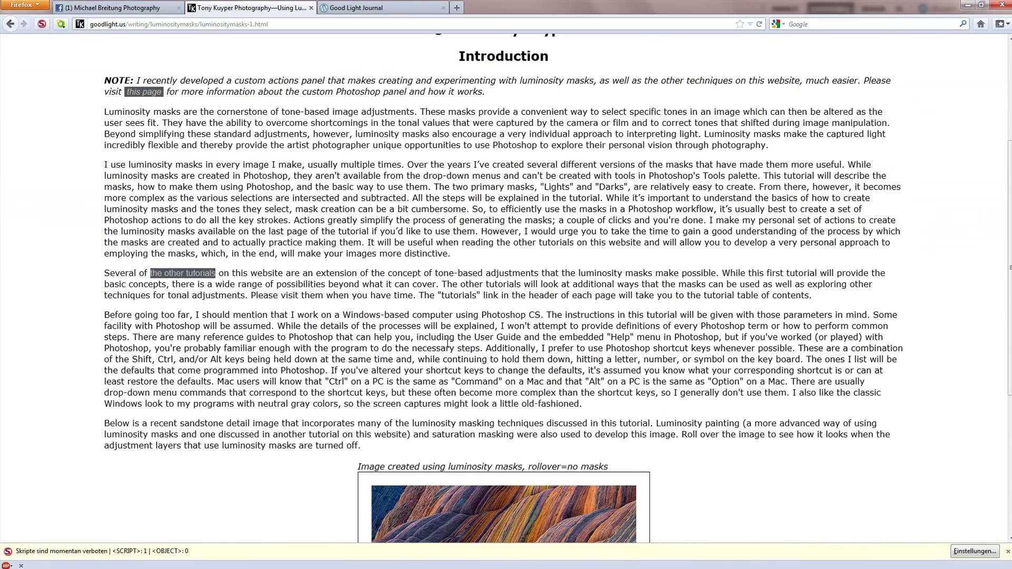
scroll(458, 267, "down", 5)
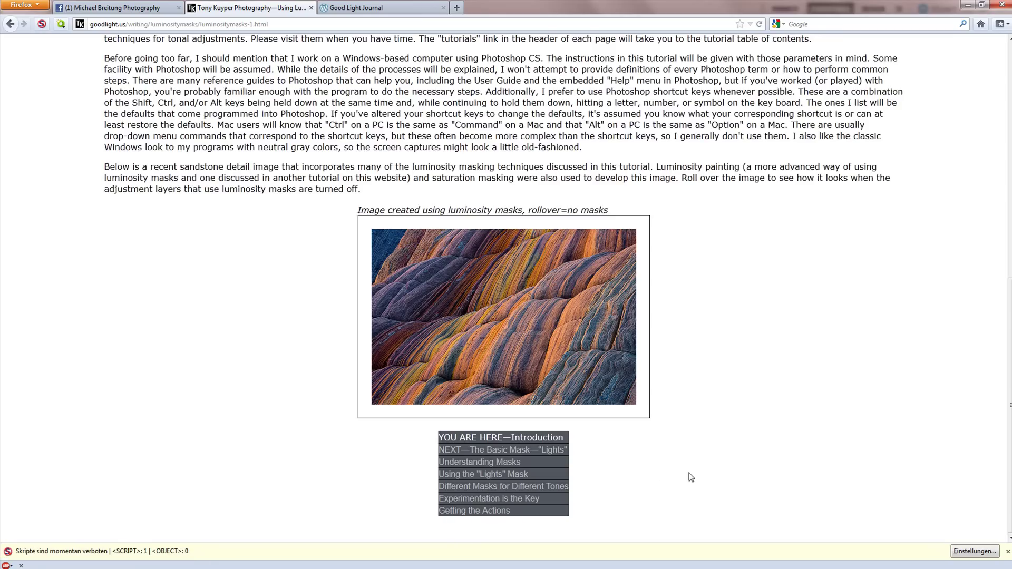
scroll(707, 455, "up", 6)
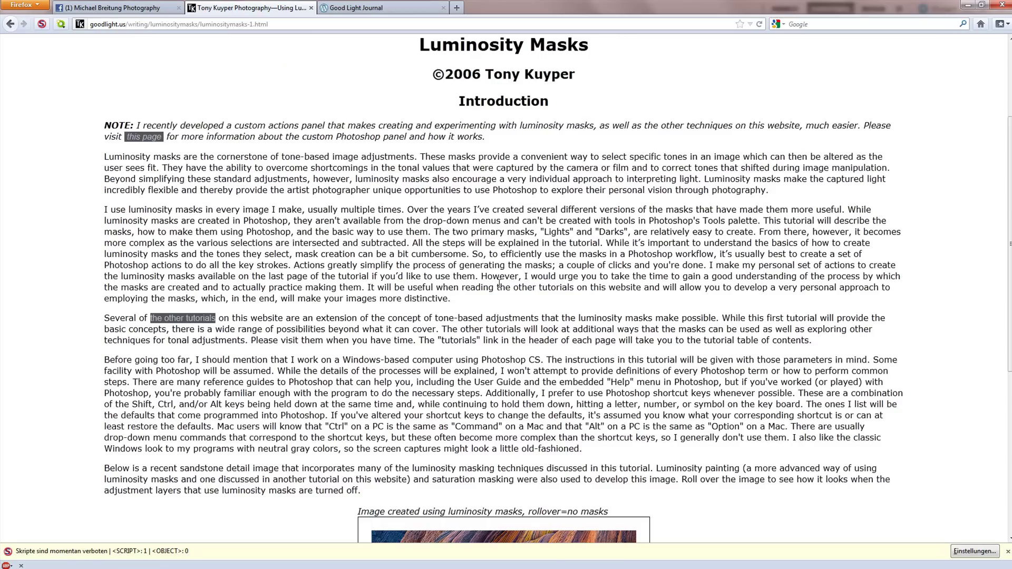
scroll(469, 342, "up", 5)
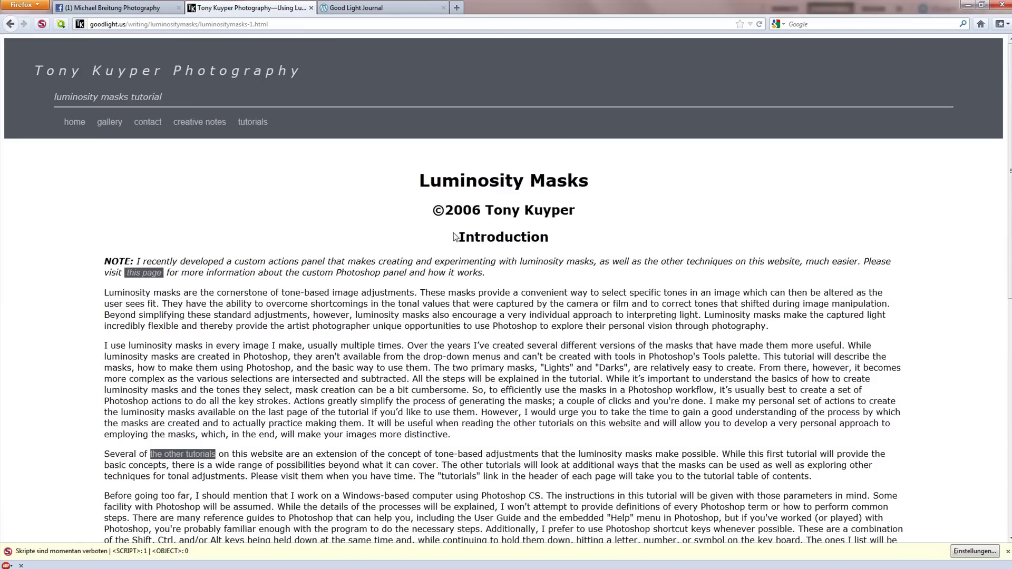
scroll(449, 239, "down", 6)
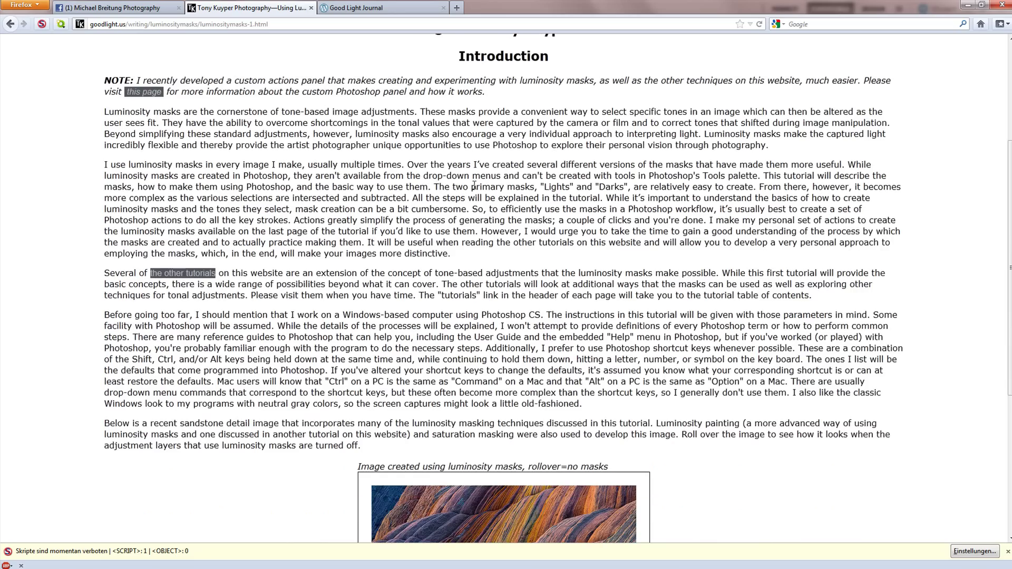
scroll(469, 193, "up", 6)
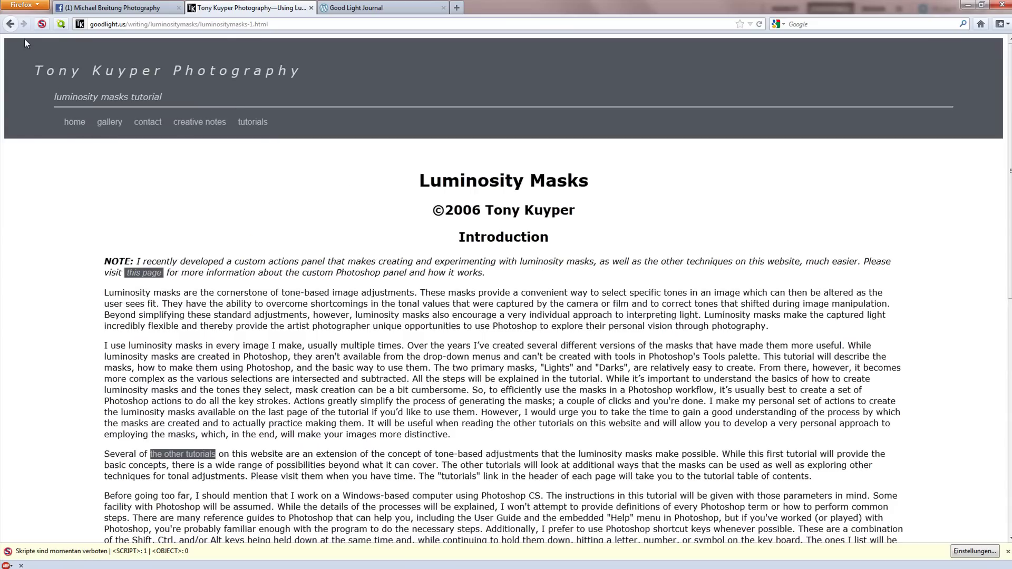
Return to the tutorials overview, open the Blog and read through its post on inverted masks, masked luminosity painting and blurred masks
left_click(11, 24)
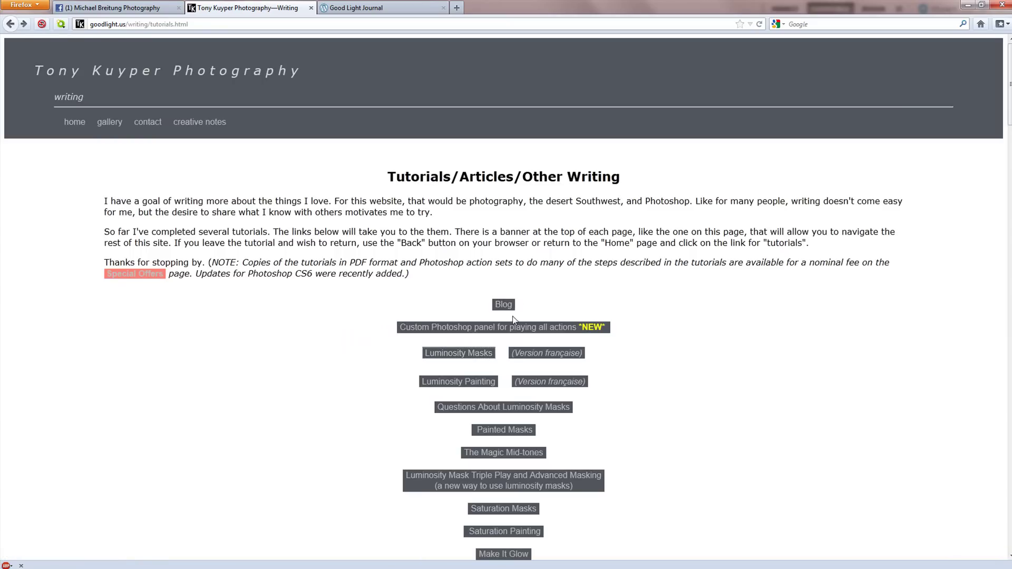
left_click(506, 307)
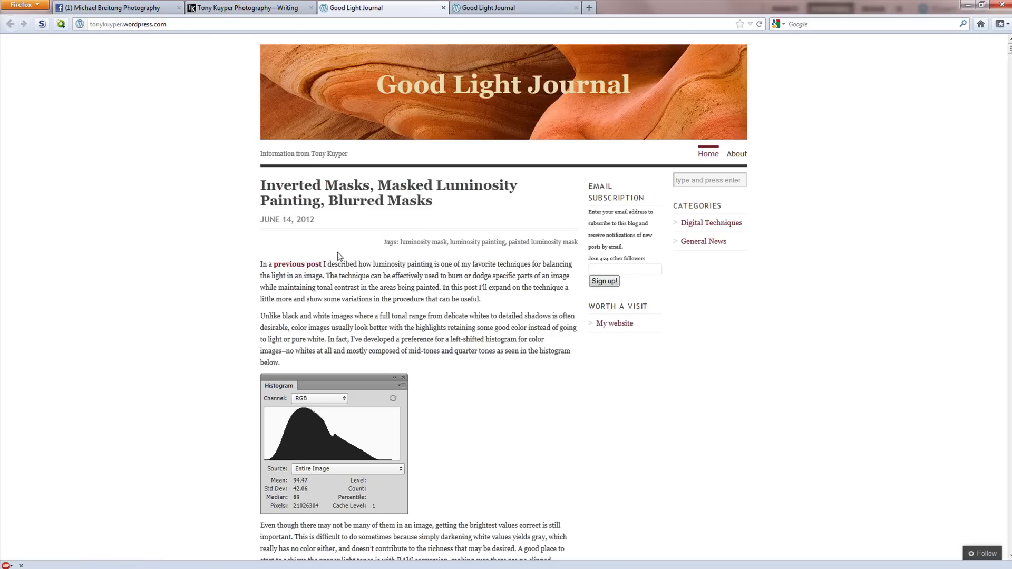
scroll(252, 272, "down", 4)
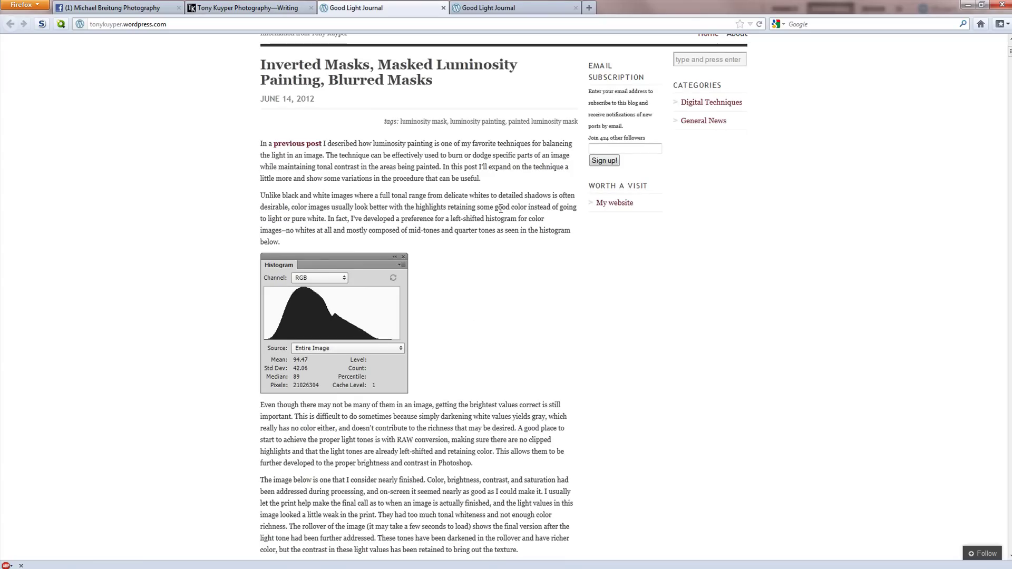
scroll(498, 248, "down", 2)
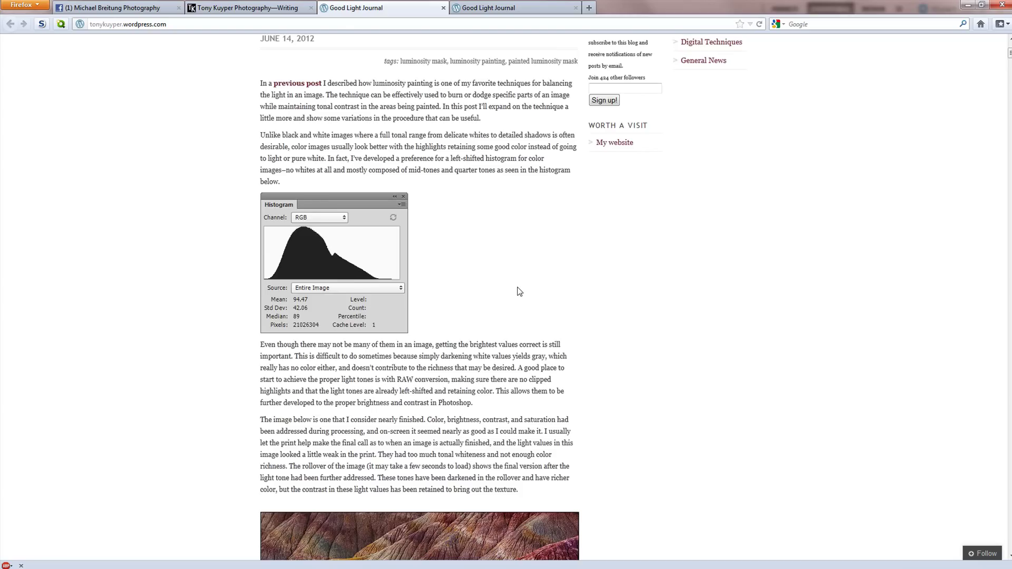
scroll(521, 294, "down", 2)
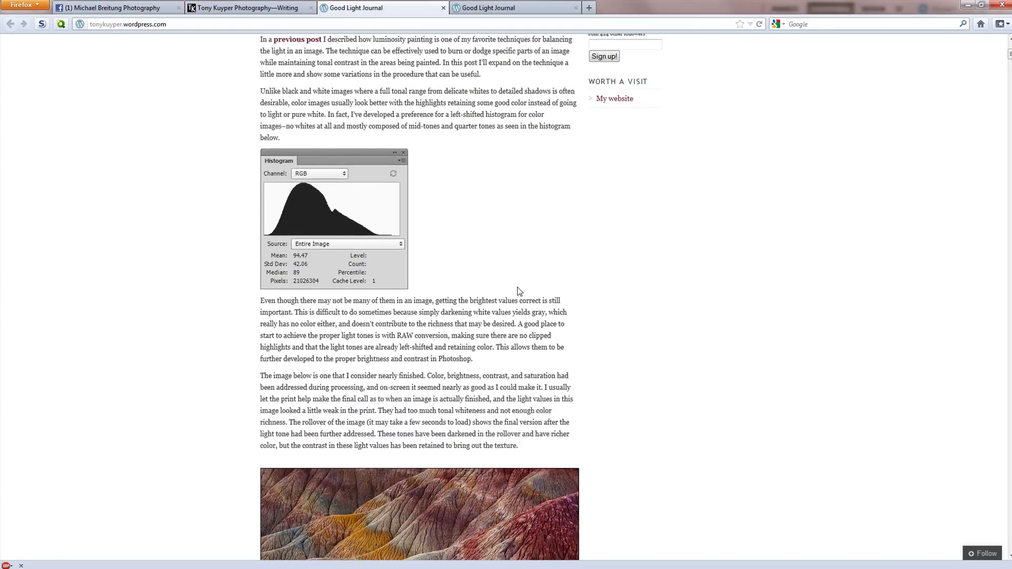
scroll(529, 303, "up", 2)
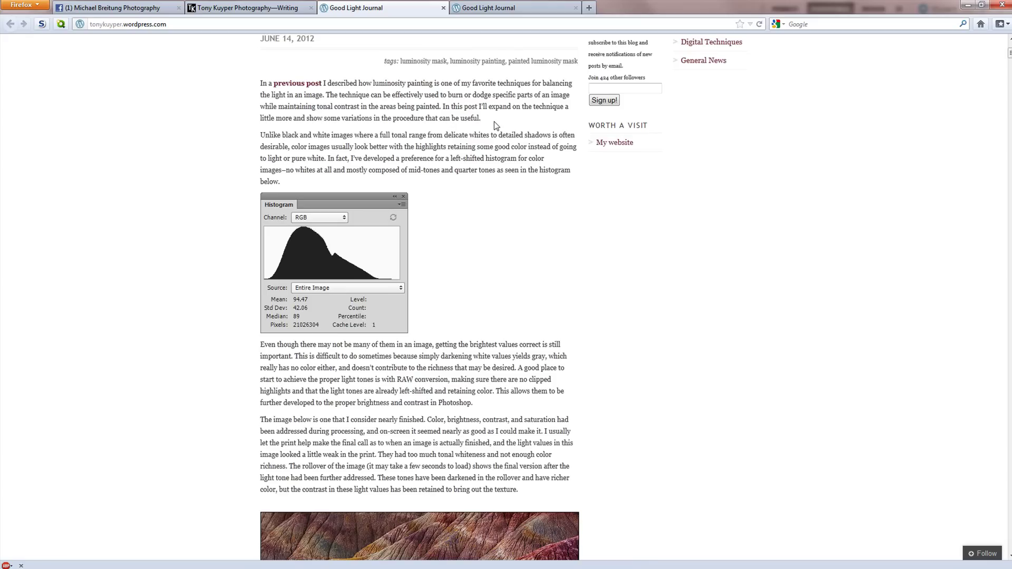
scroll(463, 144, "up", 4)
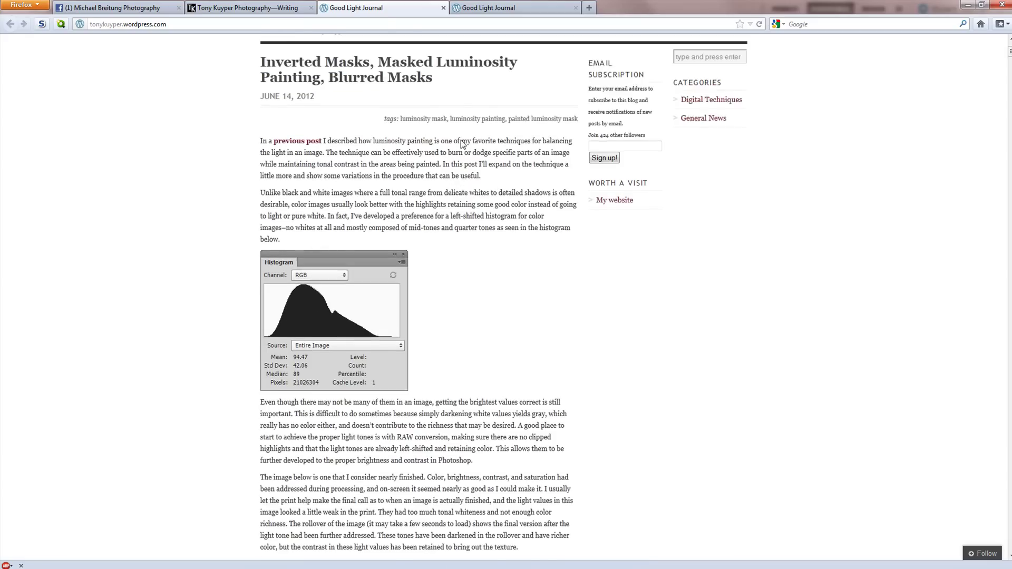
scroll(442, 198, "up", 2)
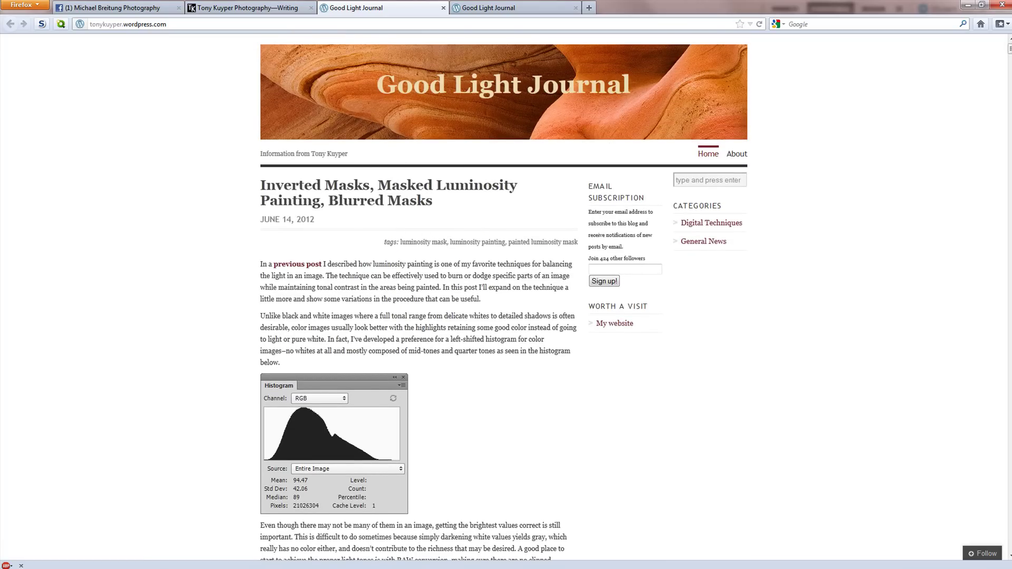
Switch to Photoshop, collapse the floating Color Efex Pro 4 panel and activate the Move tool
left_click(217, 561)
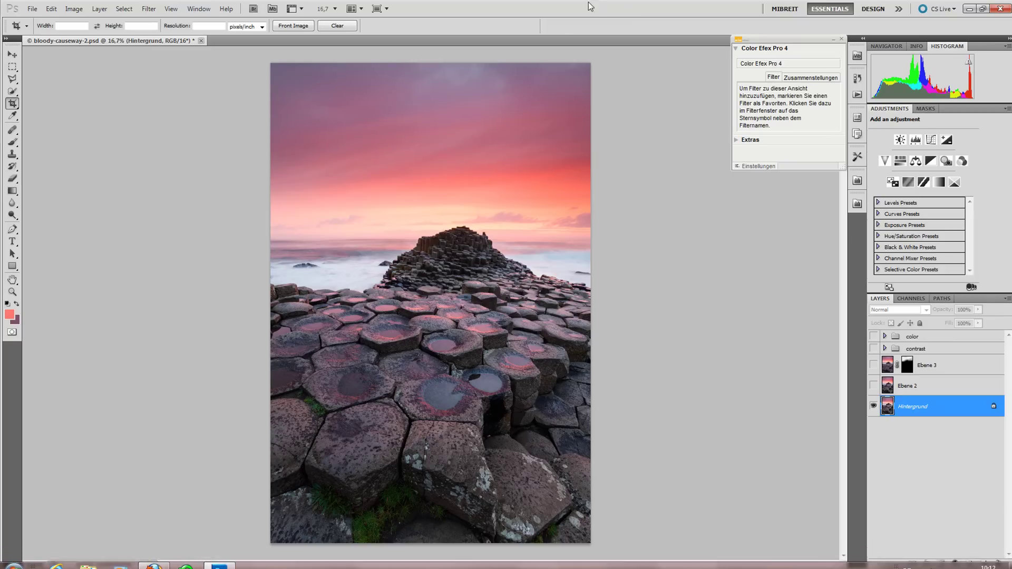
left_click(836, 40)
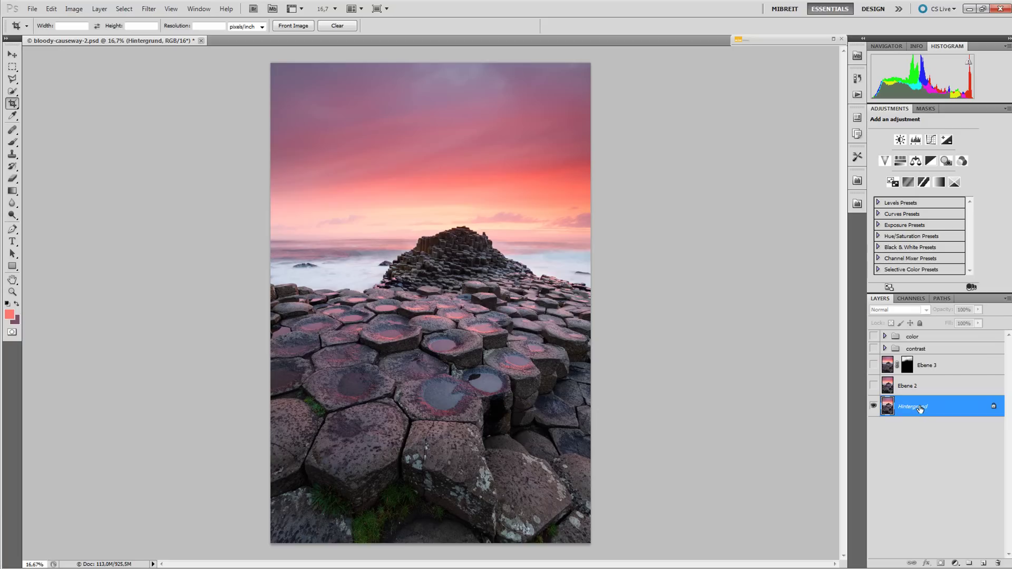
left_click(910, 298)
left_click(885, 299)
key("v")
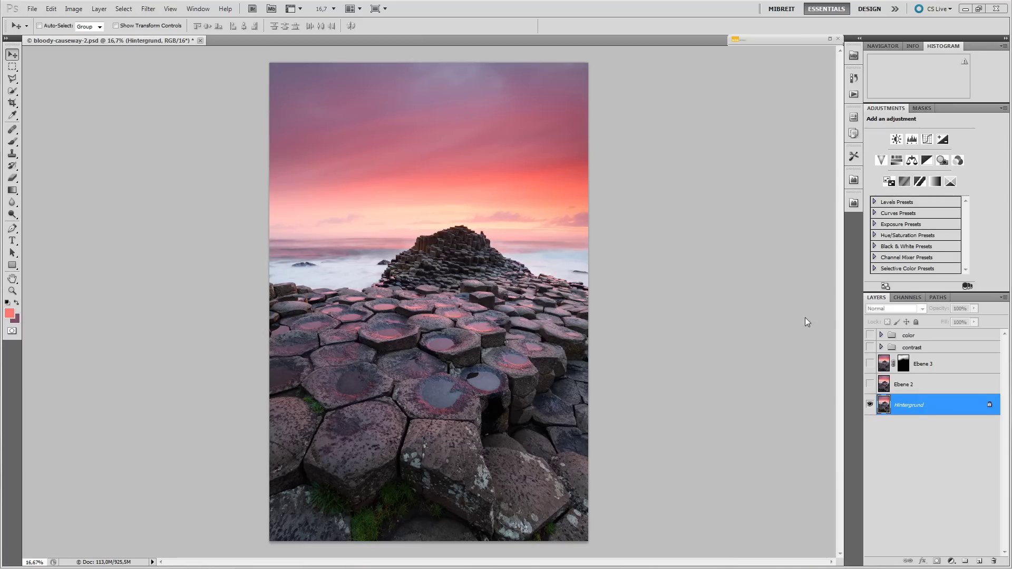
Load the RGB composite channel's luminosity as a selection, save it as a new alpha channel and display that channel
left_click(907, 298)
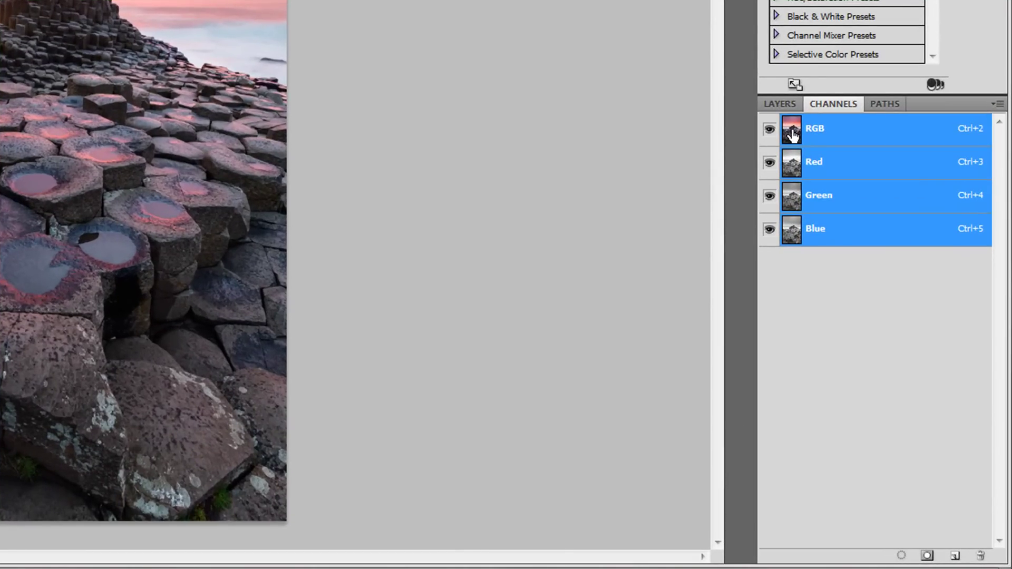
left_click(793, 137, "ctrl")
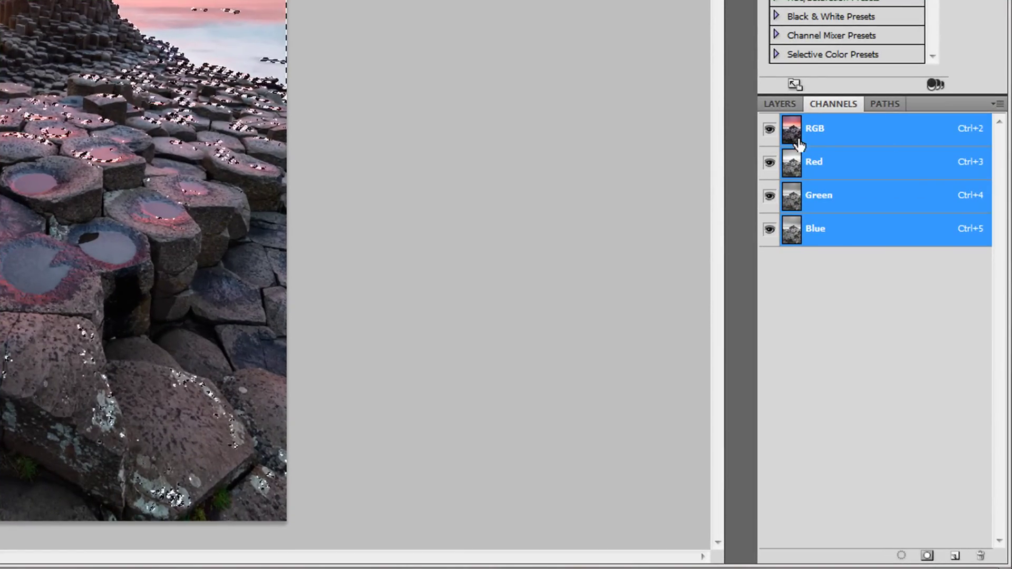
left_click(927, 557)
left_click(820, 265)
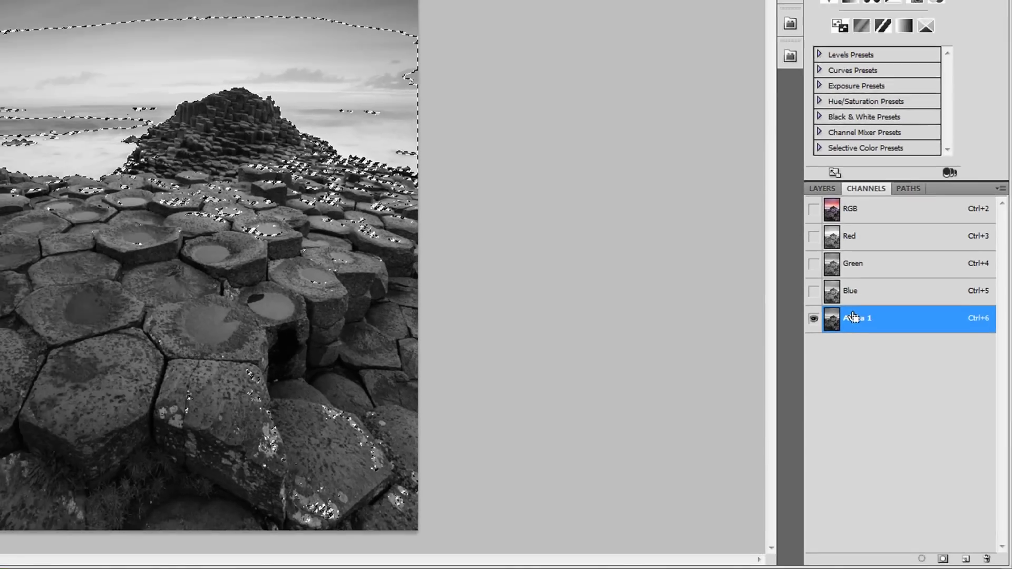
Clear the selection and rename the new alpha channel as Lights
key("ctrl+d")
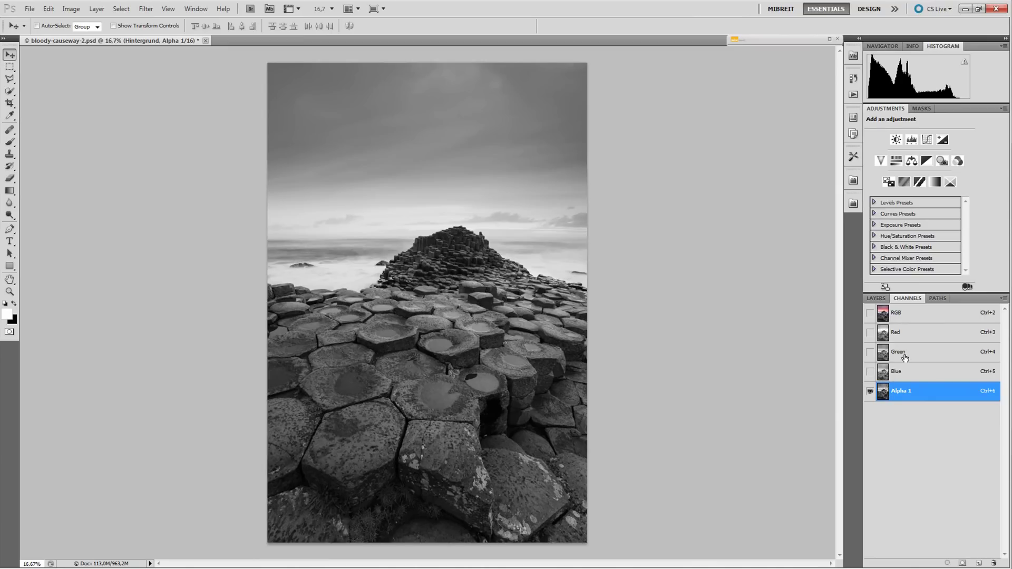
left_click(885, 391, "ctrl")
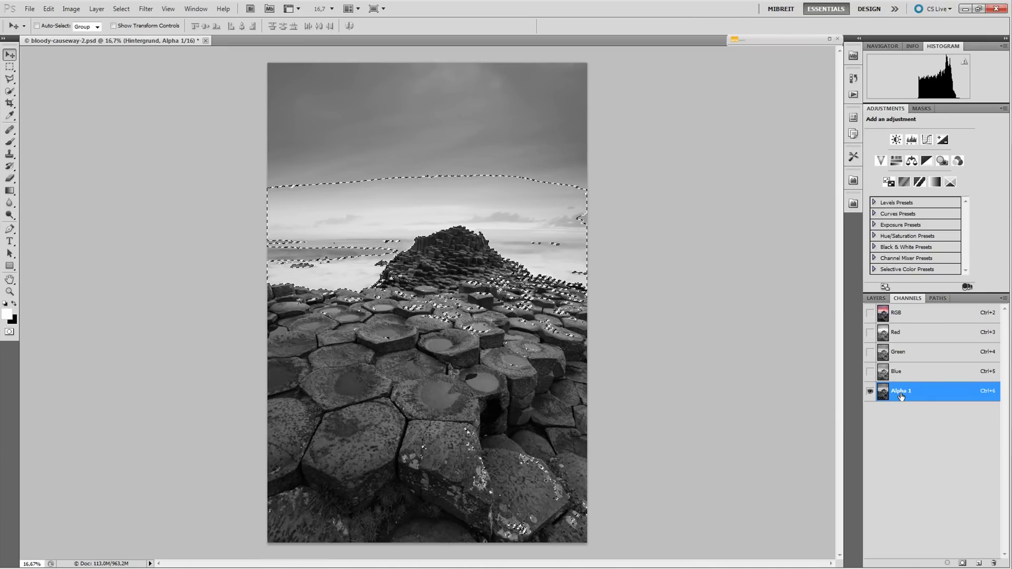
key("ctrl+d")
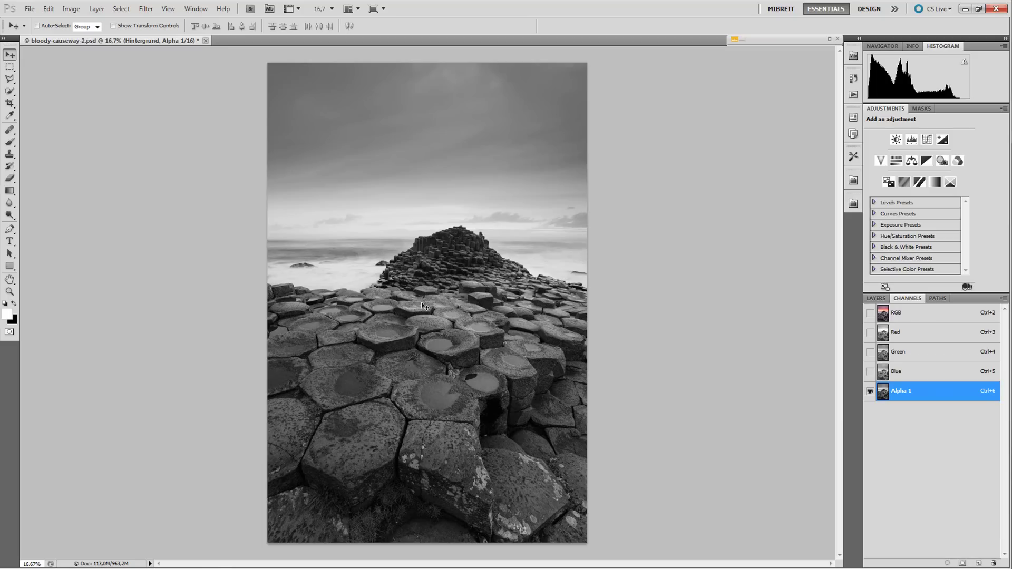
double_click(900, 394)
type("Lic")
type("hts")
key("Return")
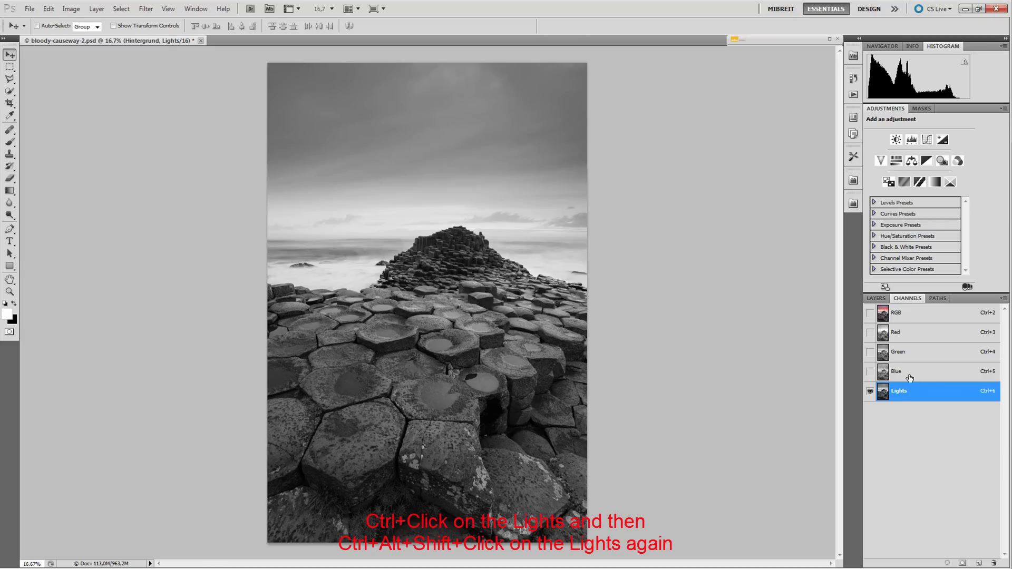
Load the Lights channel as a selection, intersect it with itself and save the result as a channel named light Lights
left_click(884, 394, "ctrl")
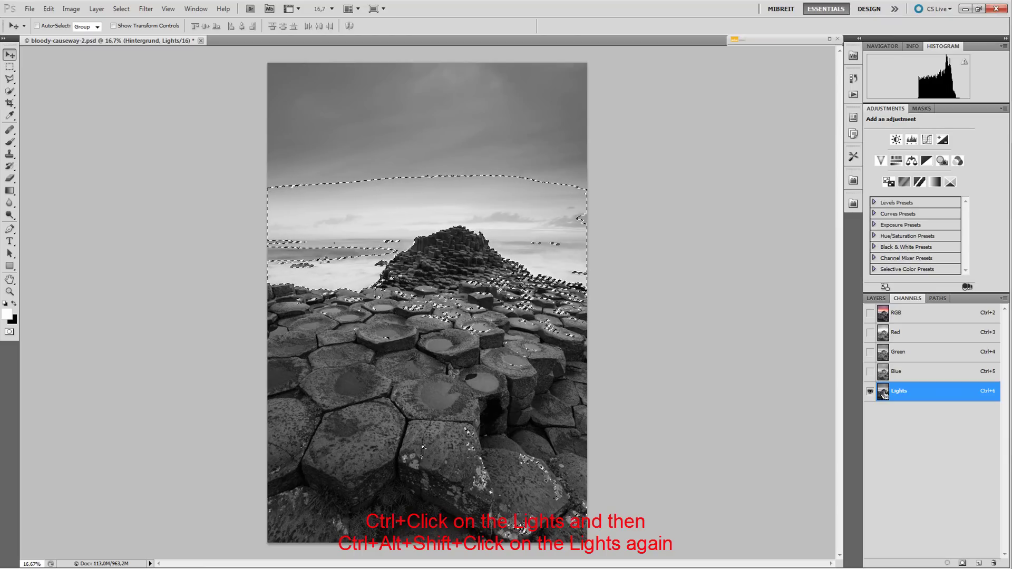
left_click(884, 394, "ctrl+alt+shift")
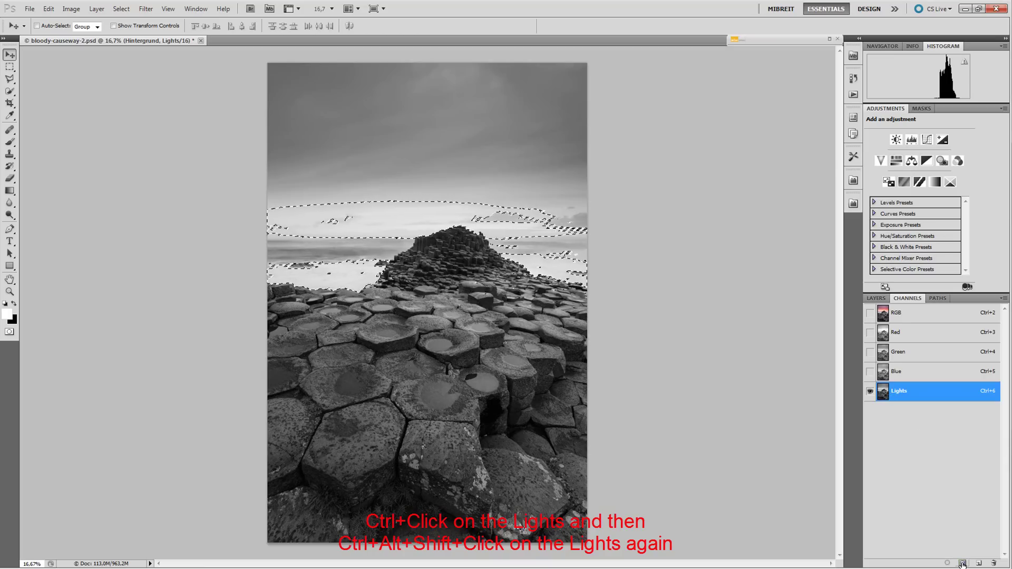
left_click(963, 563)
left_click(902, 410)
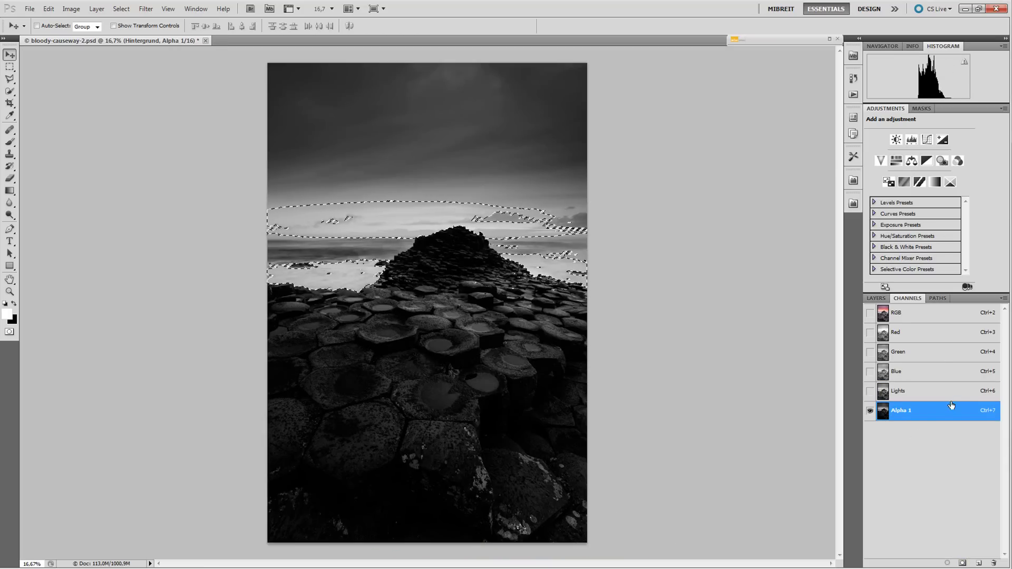
double_click(901, 411)
type("light Lights")
key("Return")
Intersect the current selection with the light Lights channel and save the result as a channel named bright Lights
left_click(886, 414, "ctrl+alt+shift")
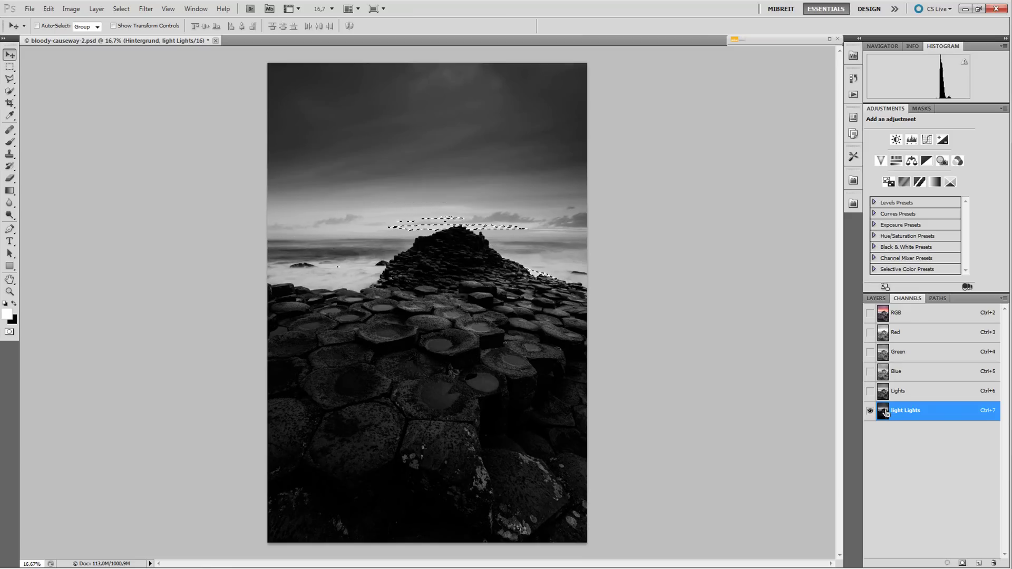
left_click(963, 564)
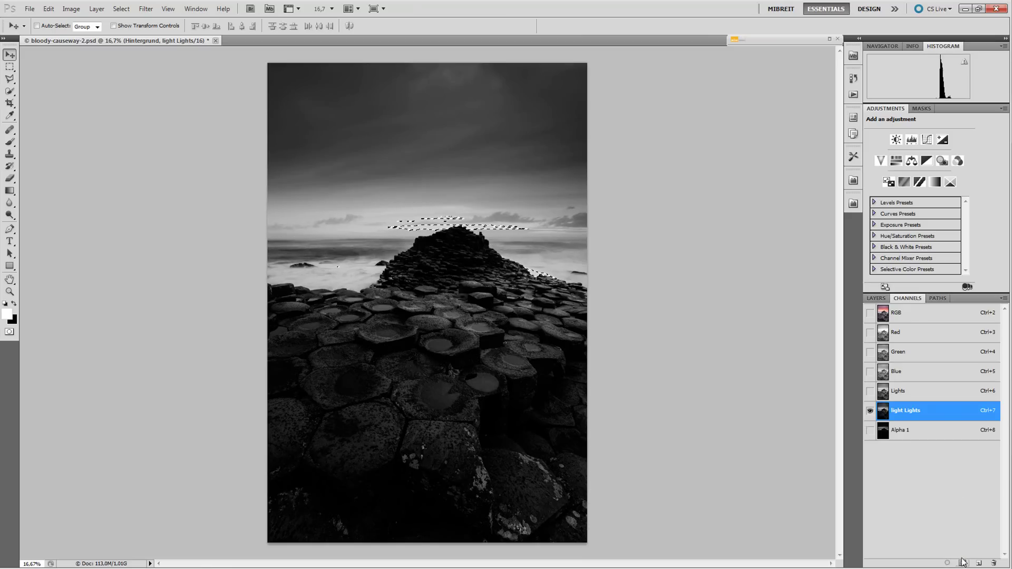
left_click(900, 431)
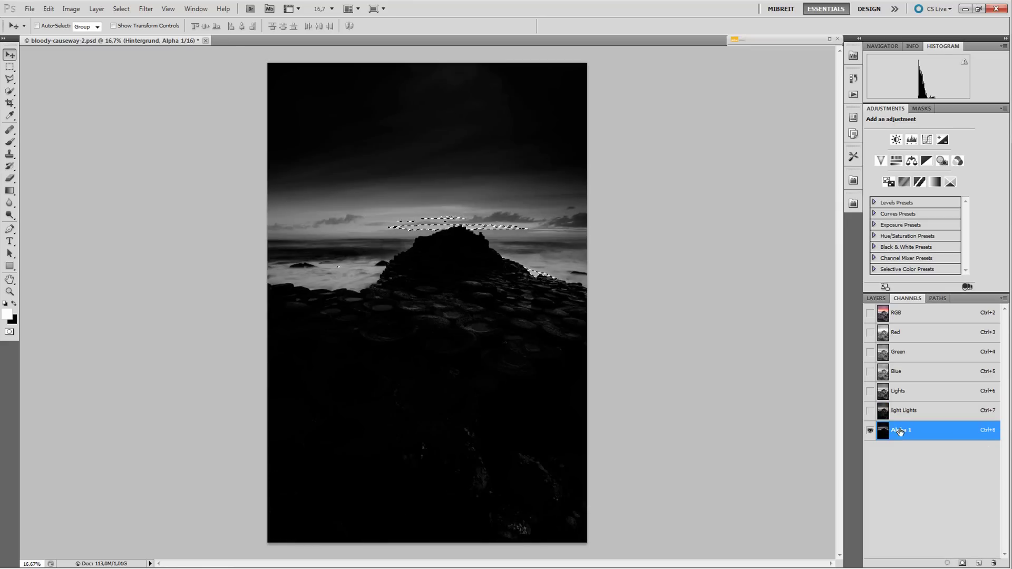
double_click(903, 430)
type("bright Lights")
Intersect the selection with the bright Lights channel, save it as a channel named super lights, and return to the layer list
left_click(885, 432)
key("ctrl+d")
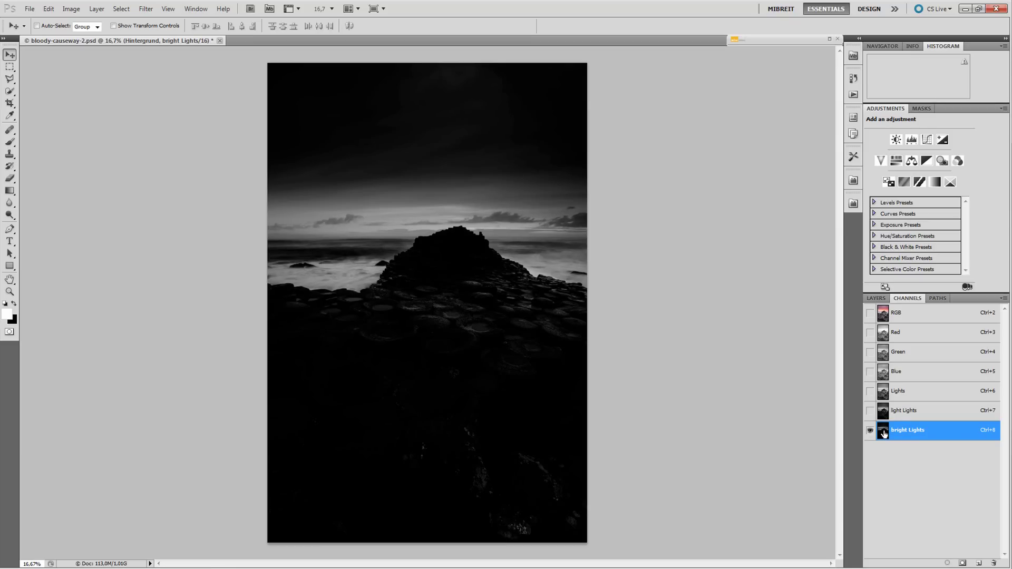
left_click(963, 562)
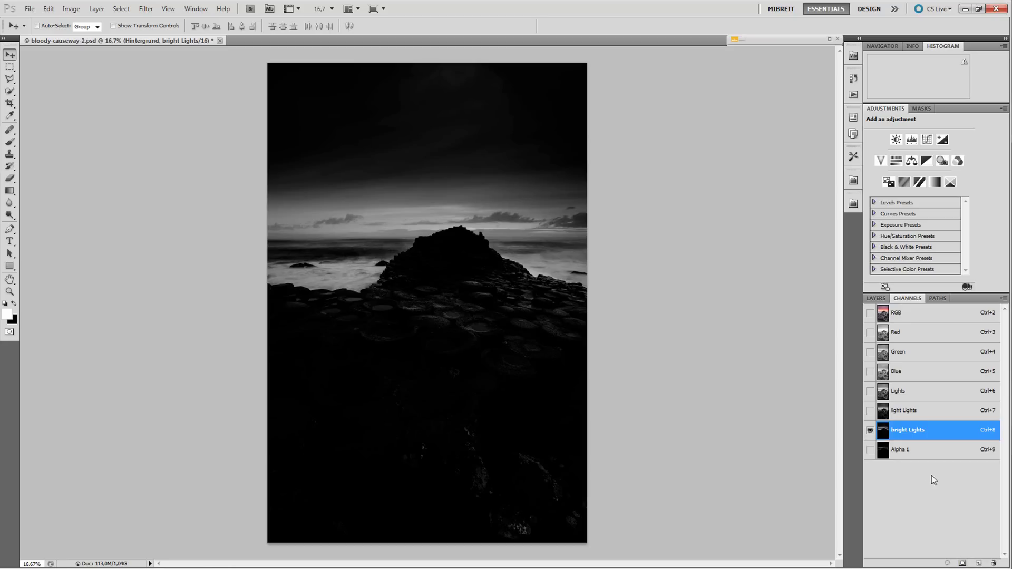
left_click(897, 453)
double_click(897, 452)
type("super lights")
key("Return")
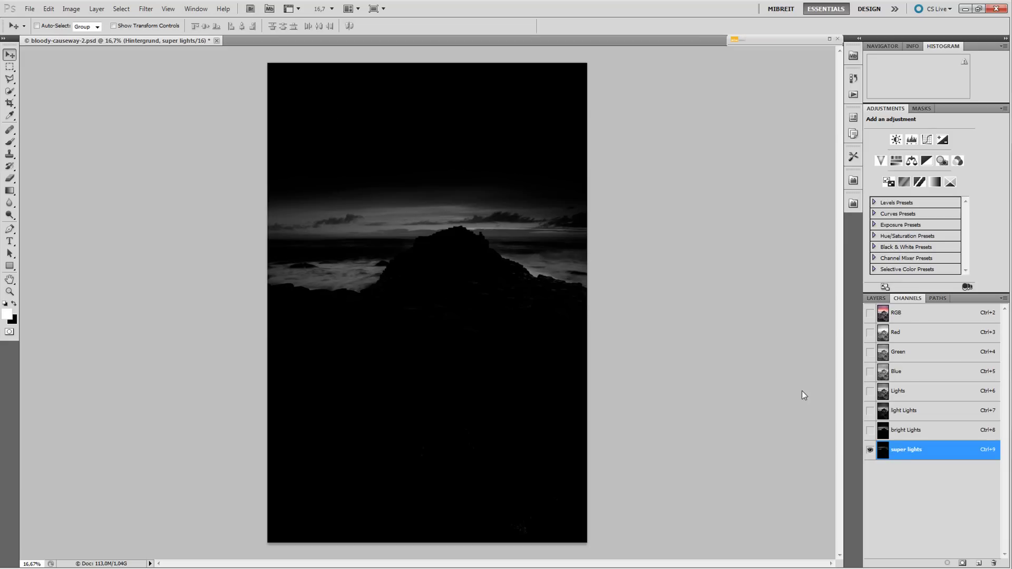
left_click(876, 298)
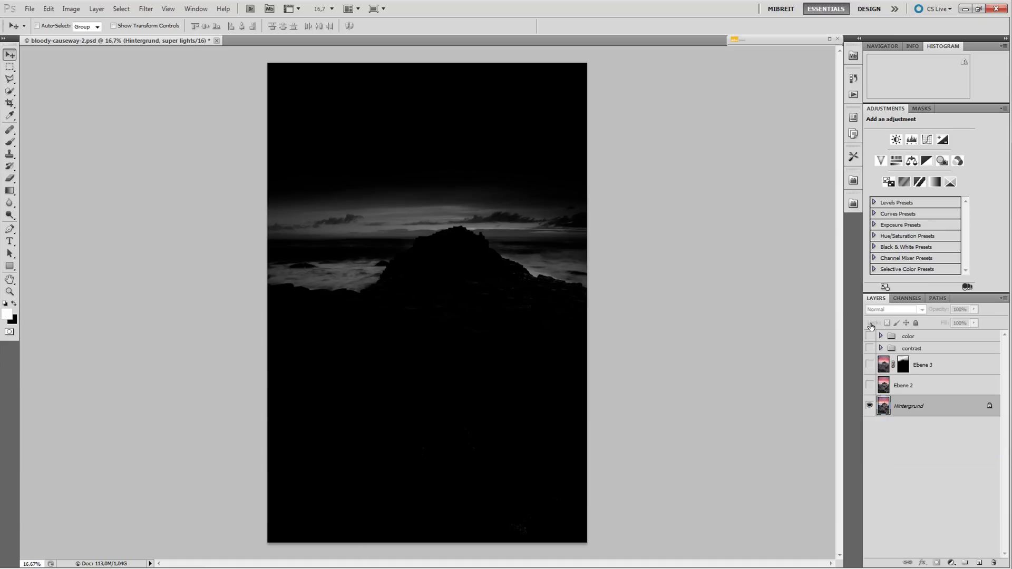
Return to the full-colour Hintergrund layer and view the super lights channel on its own
left_click(886, 407)
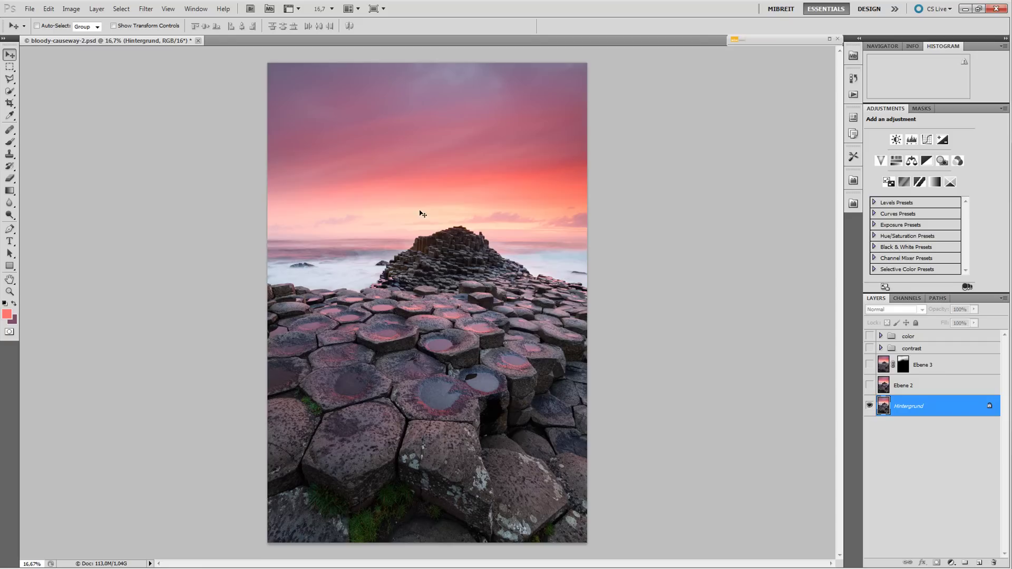
left_click(904, 304)
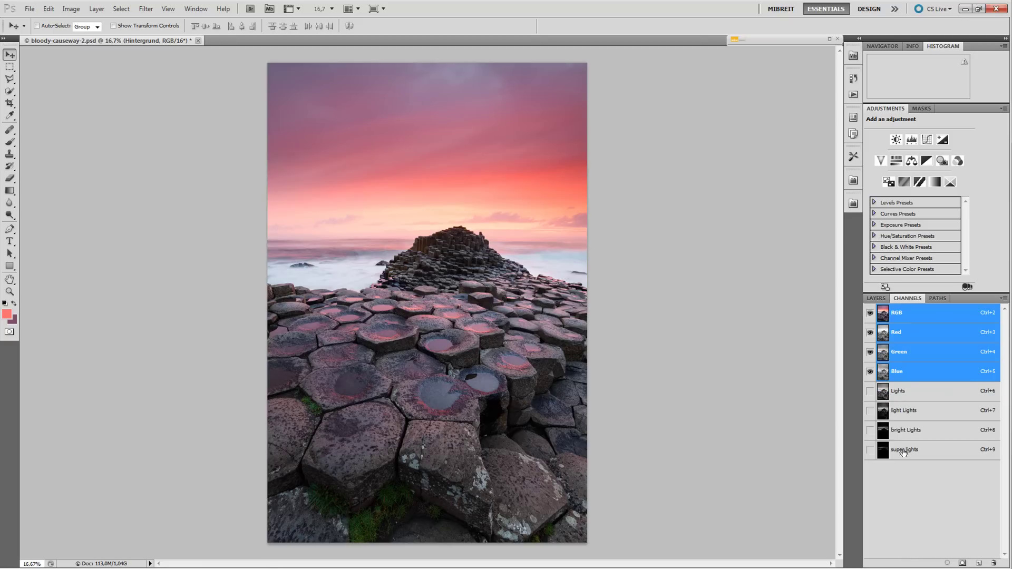
left_click(903, 451)
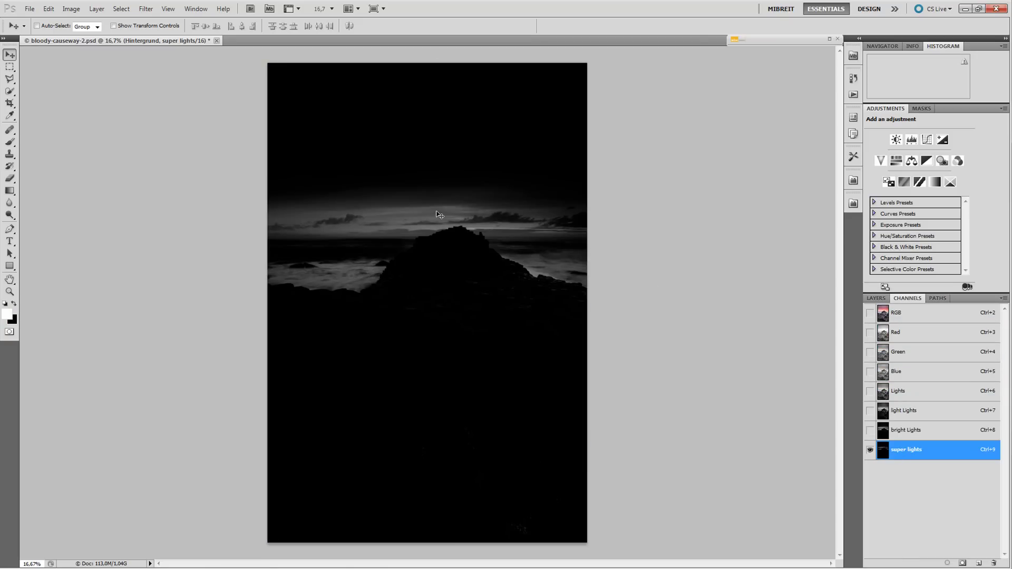
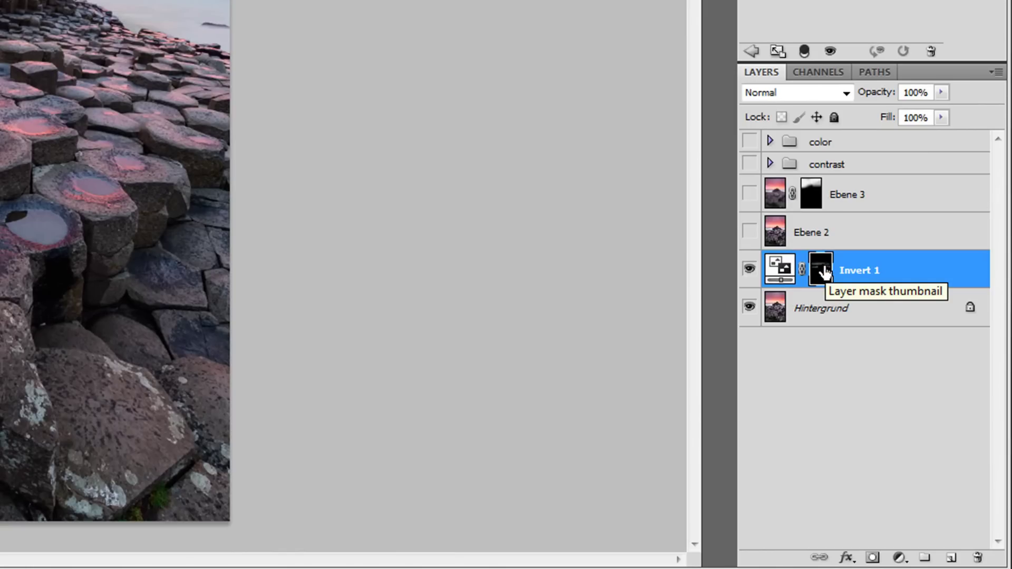
Check the Invert 1 layer's mask among the channels and review the available adjustment layer types
left_click(819, 71)
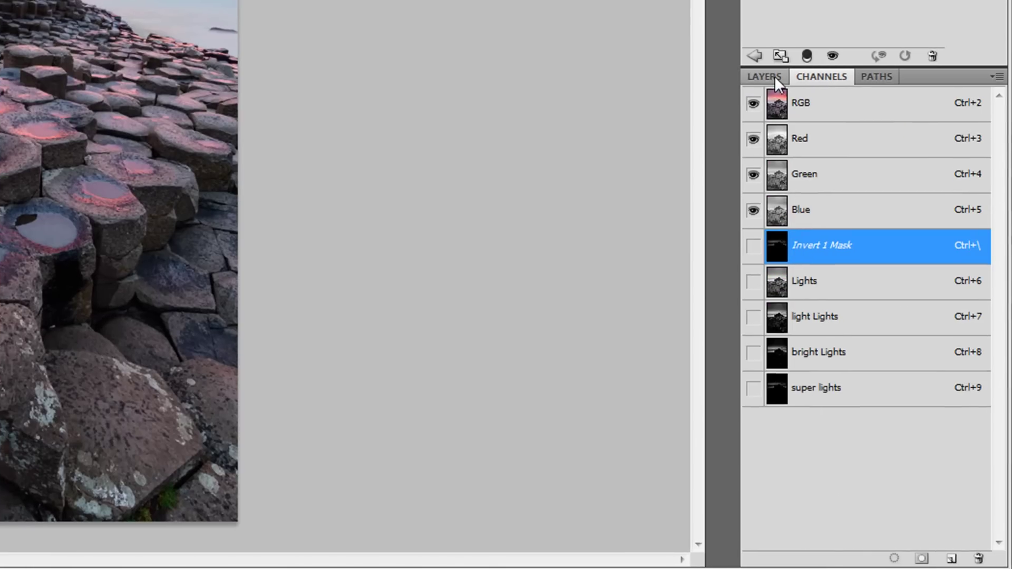
left_click(764, 73)
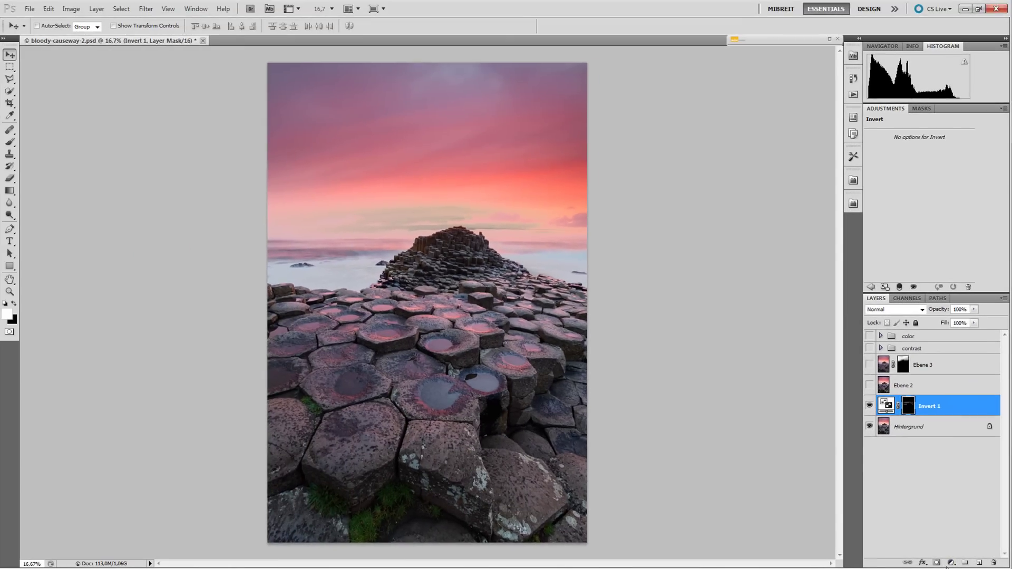
left_click(950, 563)
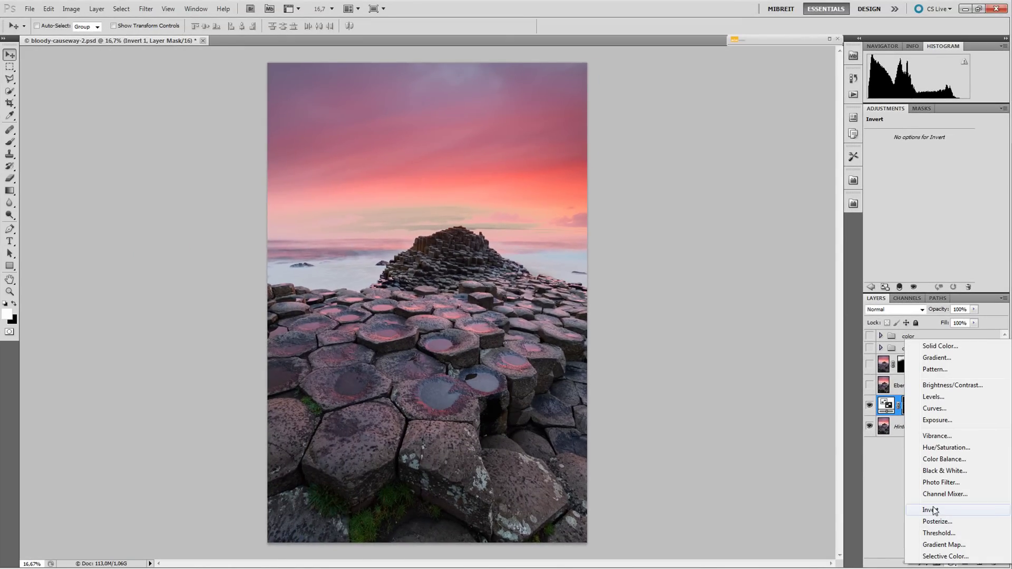
left_click(902, 409)
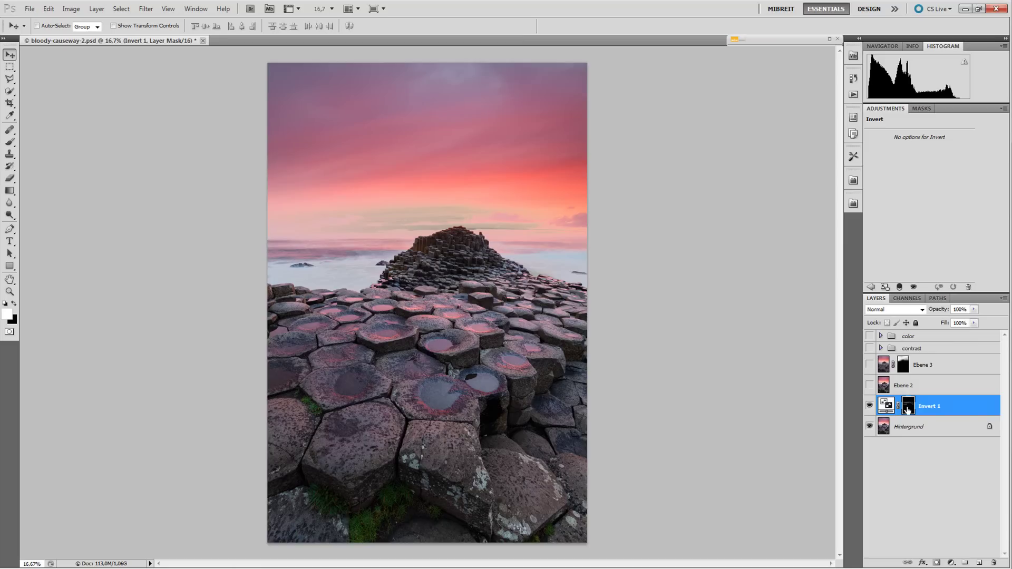
Make the Invert 1 layer's mask completely white so the inversion covers the whole photo, and reselect the adjustment itself
left_click(908, 409, "alt")
left_click(891, 409)
left_click(908, 409)
key("ctrl+i")
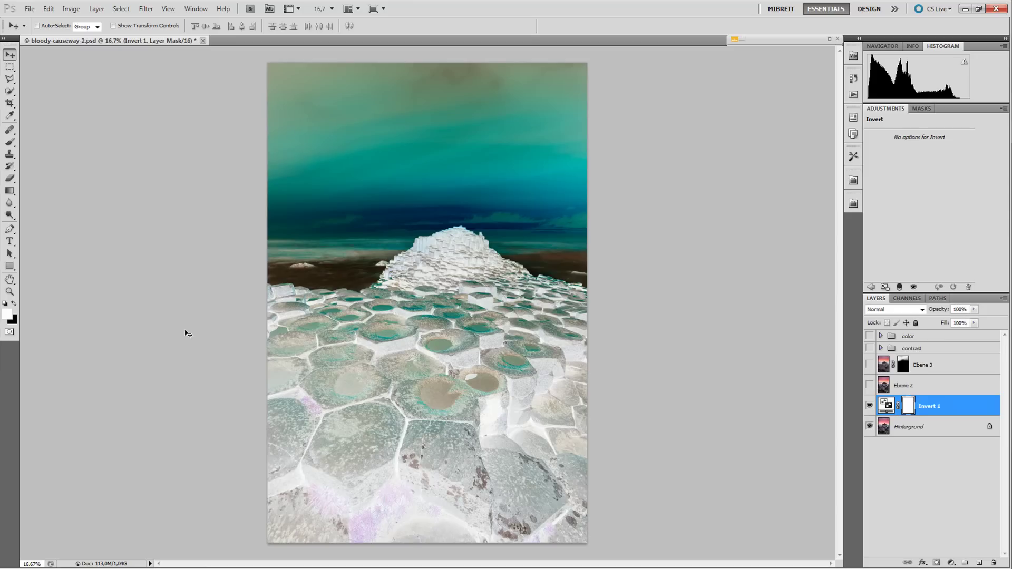
left_click(887, 406)
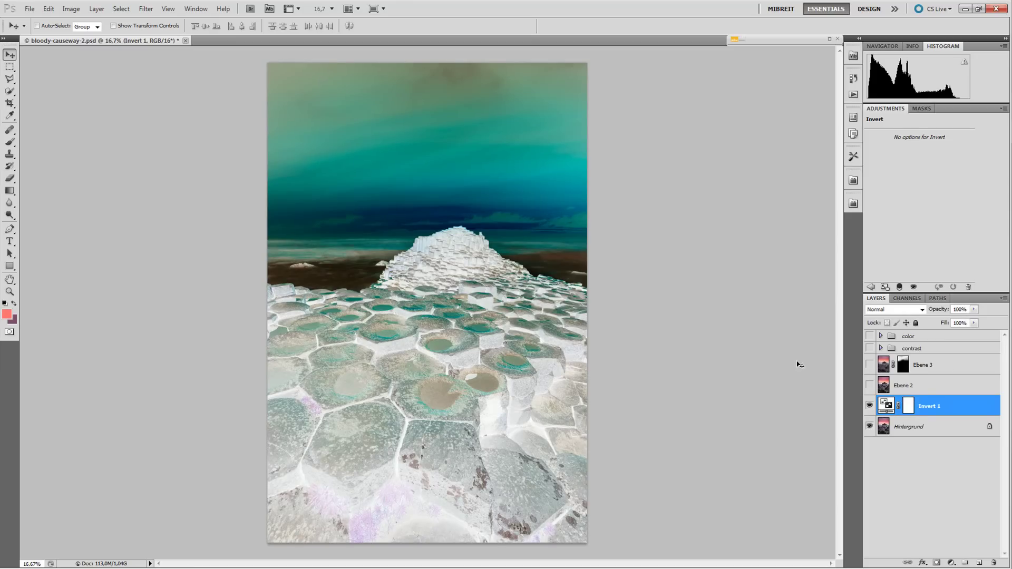
Load the inverted image's RGB luminosity as a selection and save it as an alpha channel named darks
left_click(907, 298)
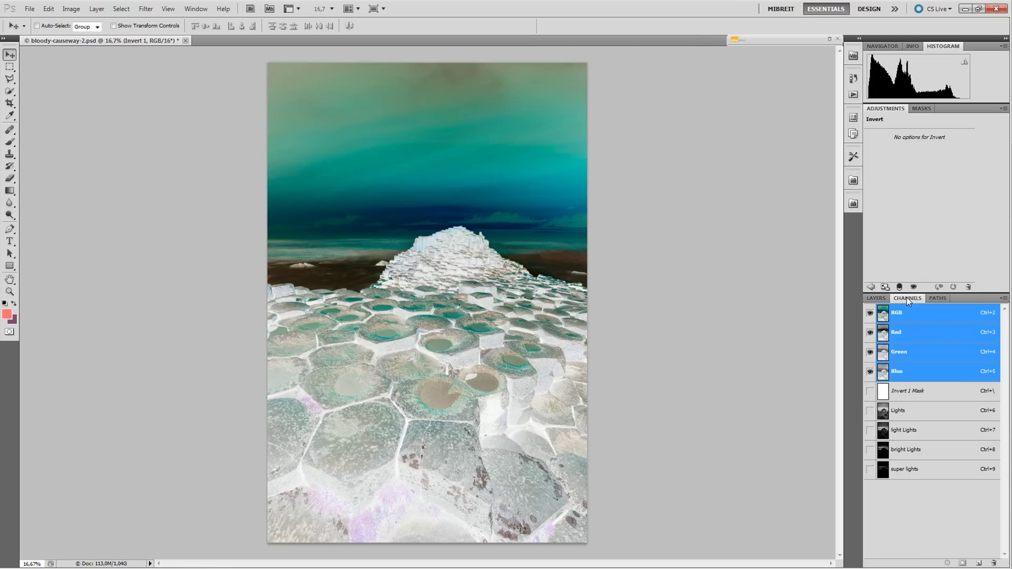
left_click(884, 315, "ctrl")
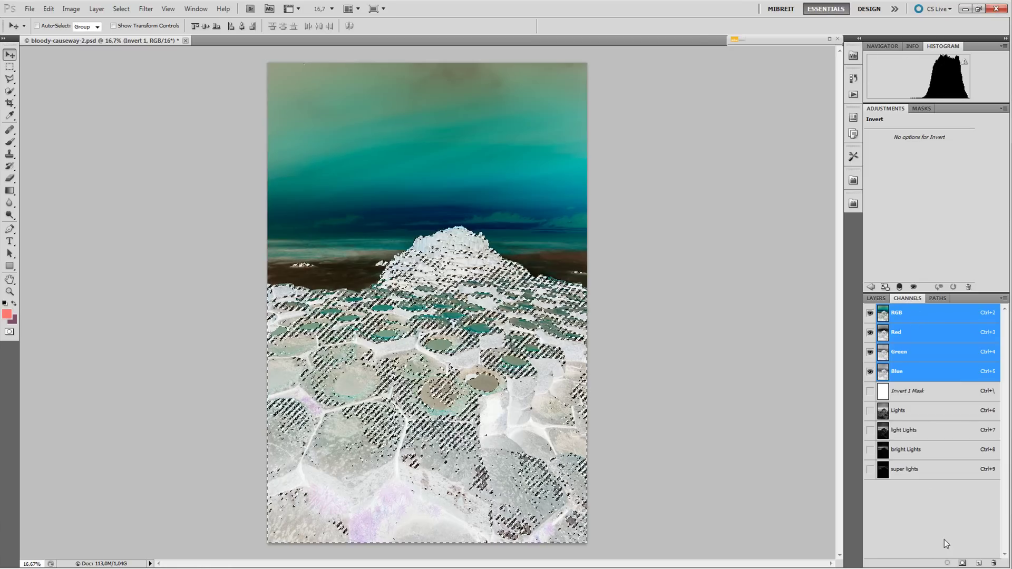
left_click(963, 563)
left_click(901, 489)
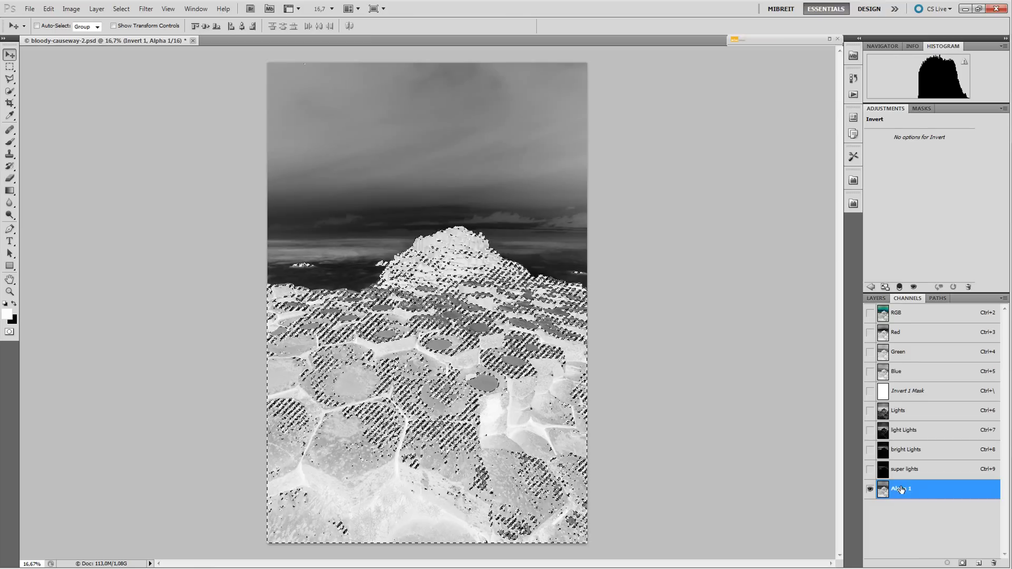
double_click(901, 489)
type("dark")
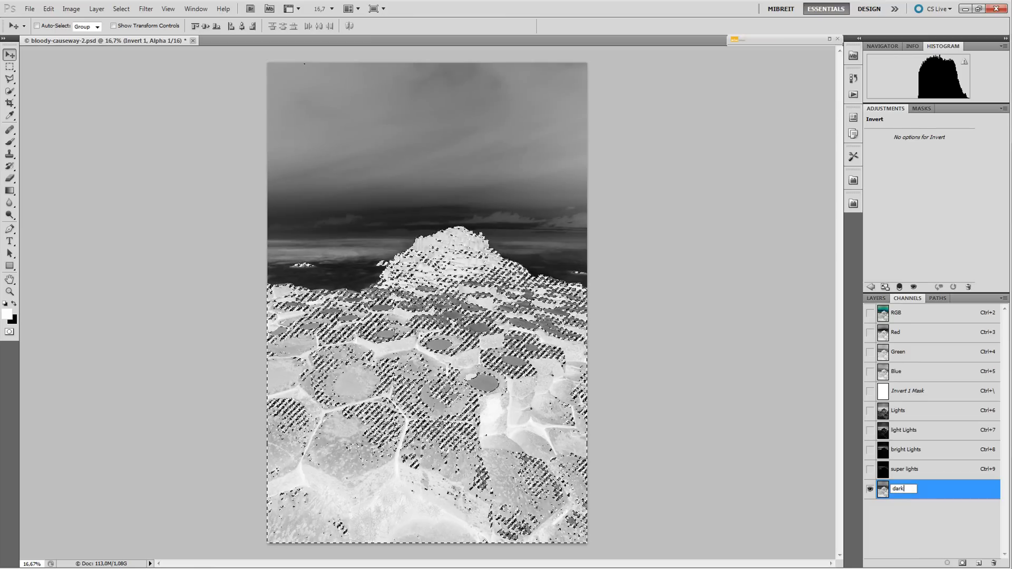
type("s")
key("Return")
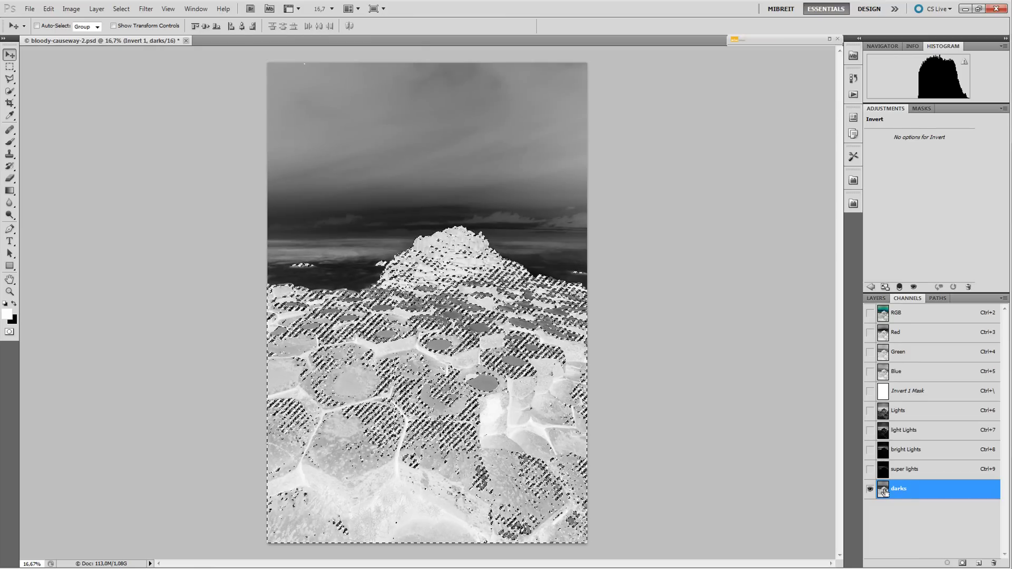
Intersect the selection with the darks channel and save the result as a channel named dark darks
left_click(885, 492, "ctrl")
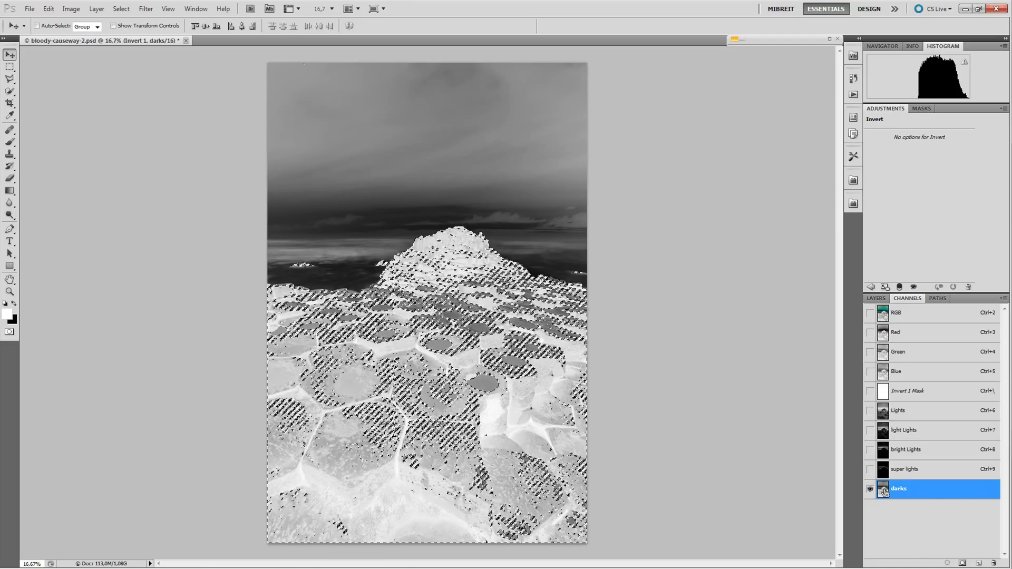
left_click(963, 564)
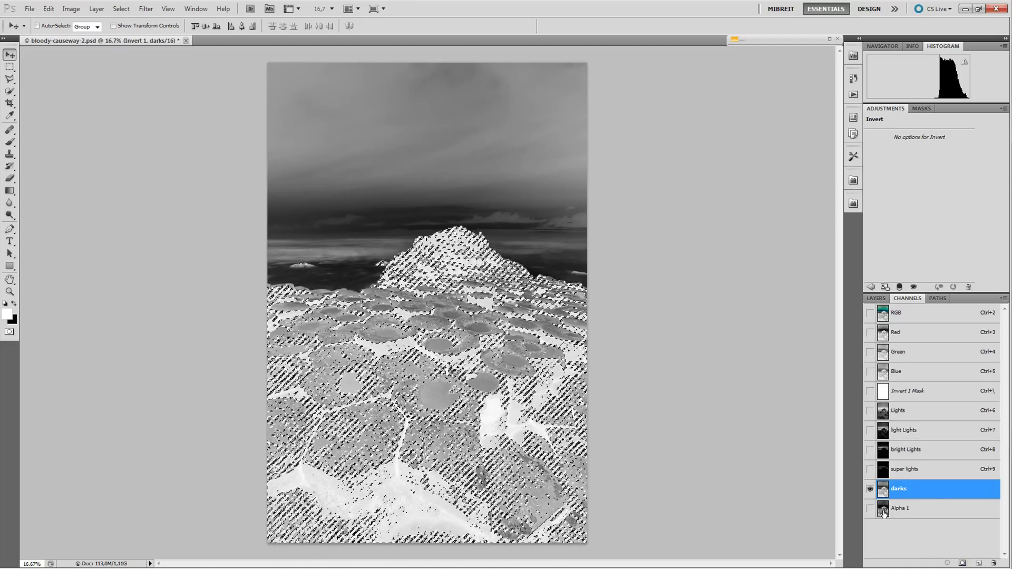
double_click(895, 508)
type("dark darks")
key("Return")
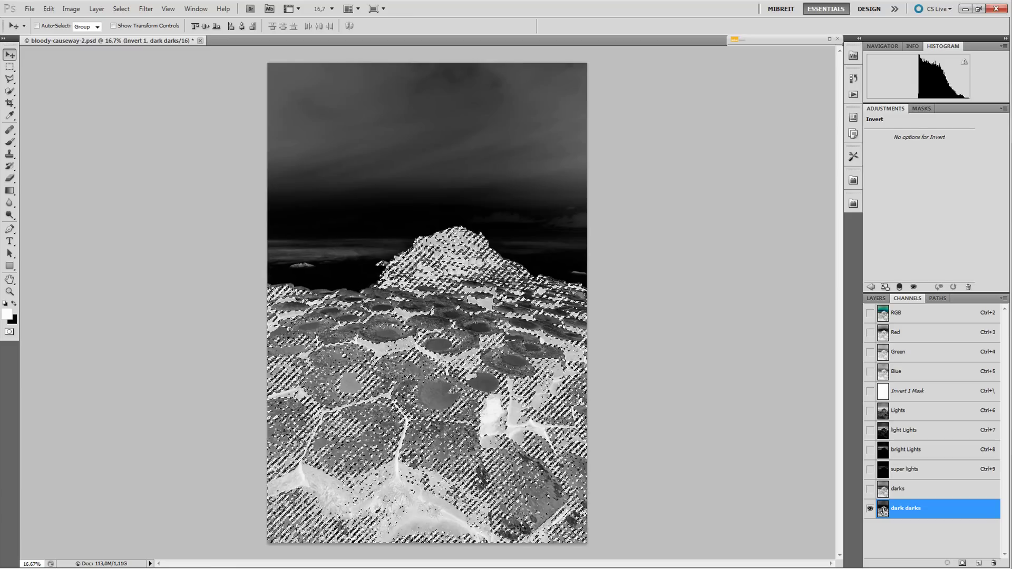
Intersect the selection with the dark darks channel and save the result as a channel named shadow darks
left_click(884, 511, "ctrl")
left_click(961, 564)
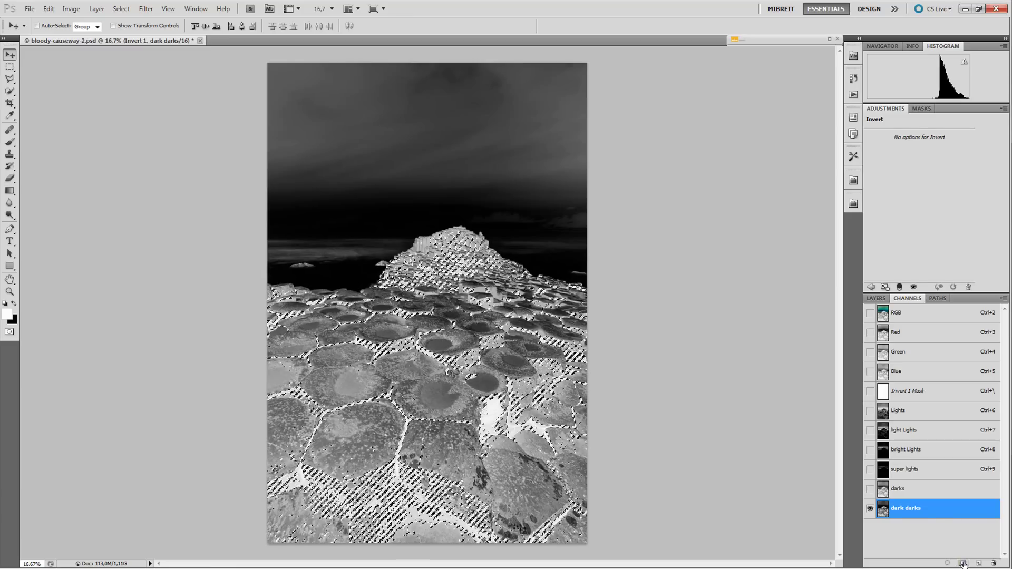
double_click(902, 528)
type("shadow darks")
key("Return")
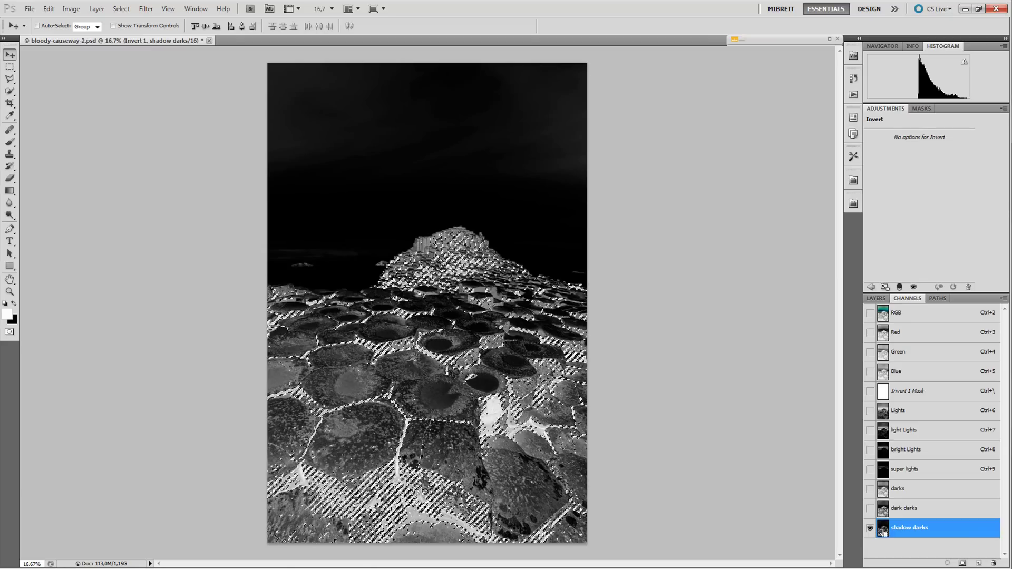
Intersect the selection with the shadow darks channel, save it as a channel named super darks, and clear the selection
left_click(885, 532, "ctrl")
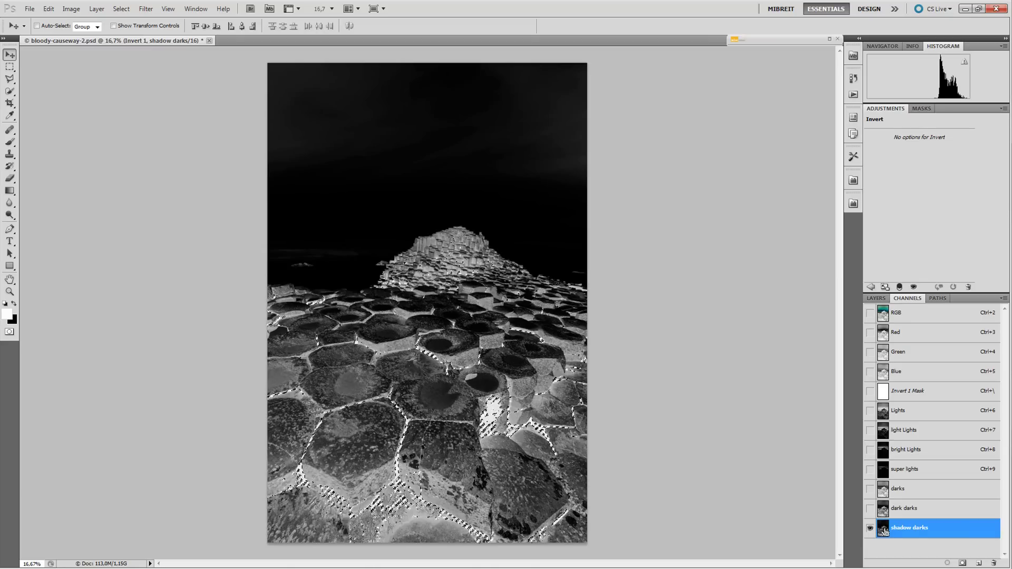
left_click(963, 564)
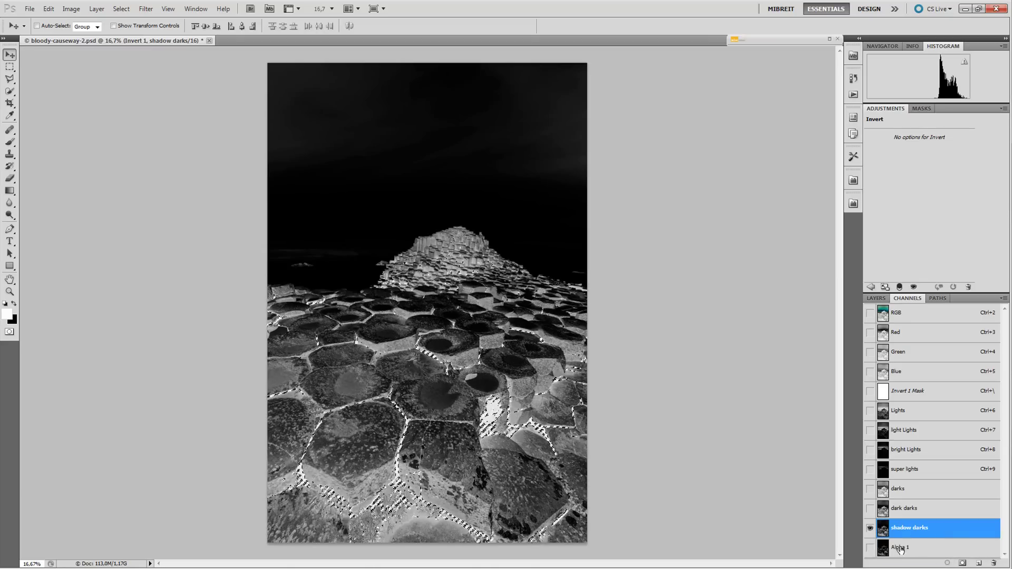
left_click(917, 549)
double_click(901, 548)
type("super darks")
key("Return")
key("ctrl+d")
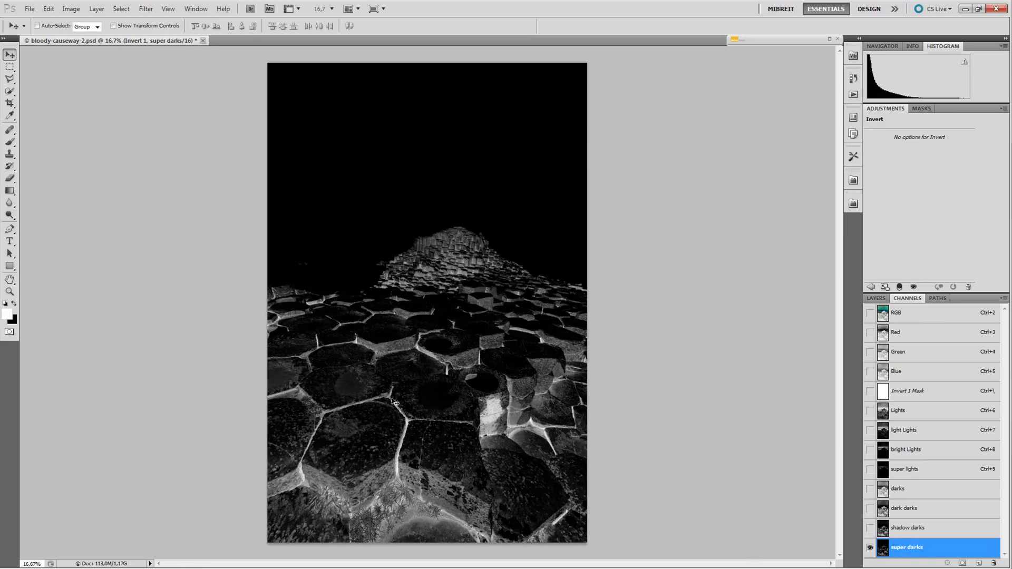
Delete the Invert 1 adjustment layer from the layer list
left_click(877, 298)
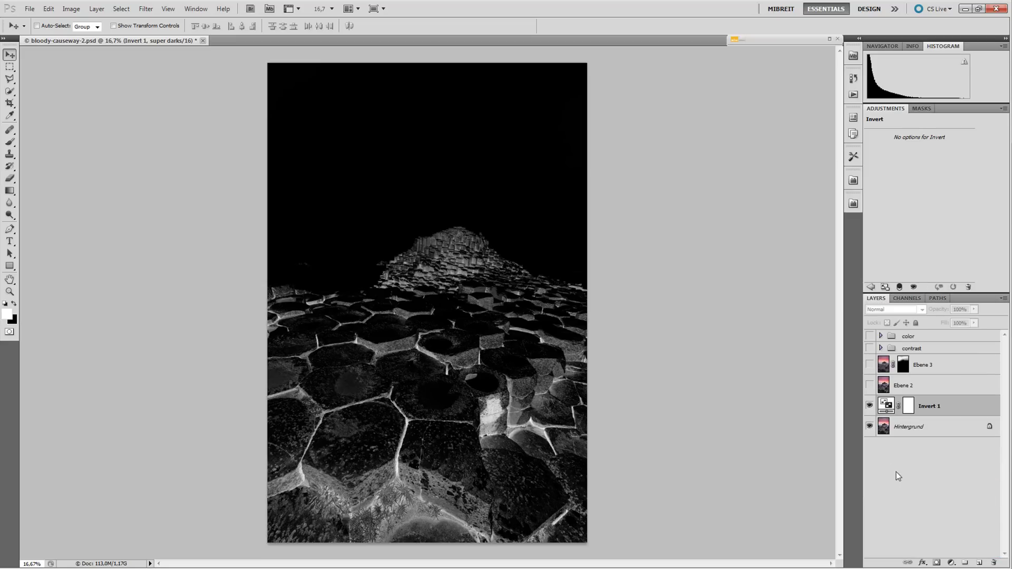
left_click_drag(946, 407, 993, 563)
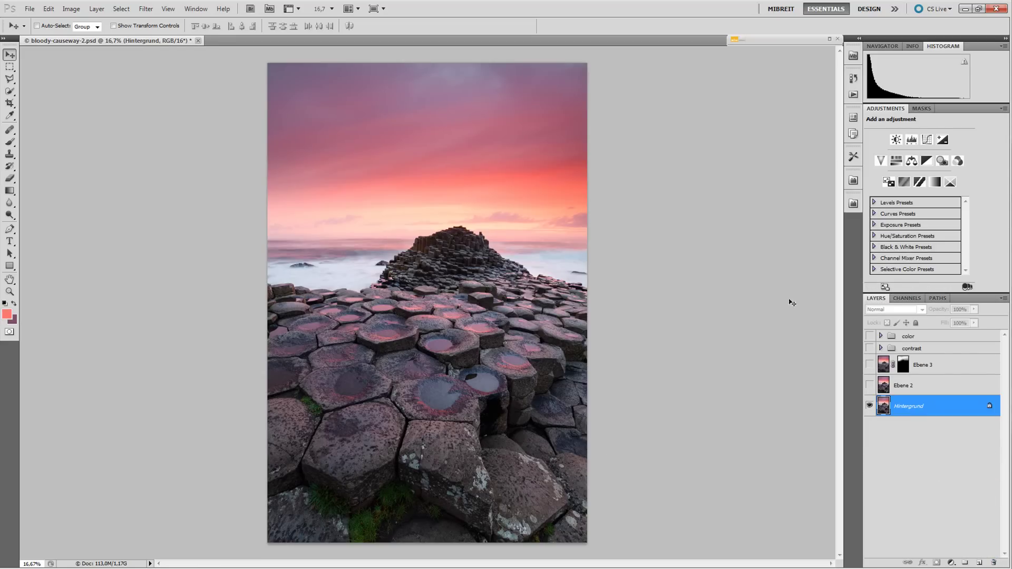
Load the super darks channel as a selection to inspect its coverage, view the darks channel, and clear the selection
left_click(899, 299)
left_click(882, 528, "ctrl")
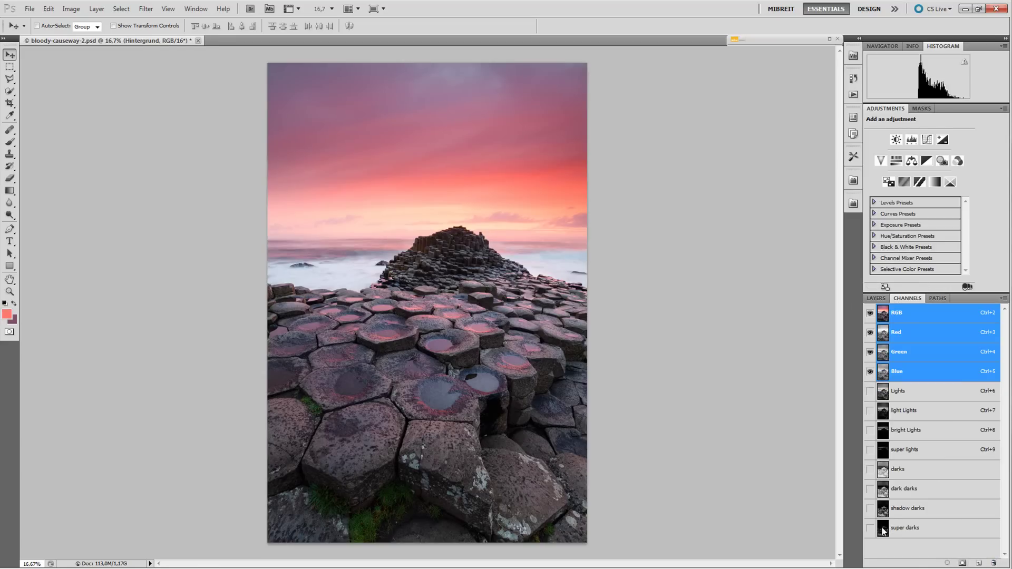
left_click(880, 300)
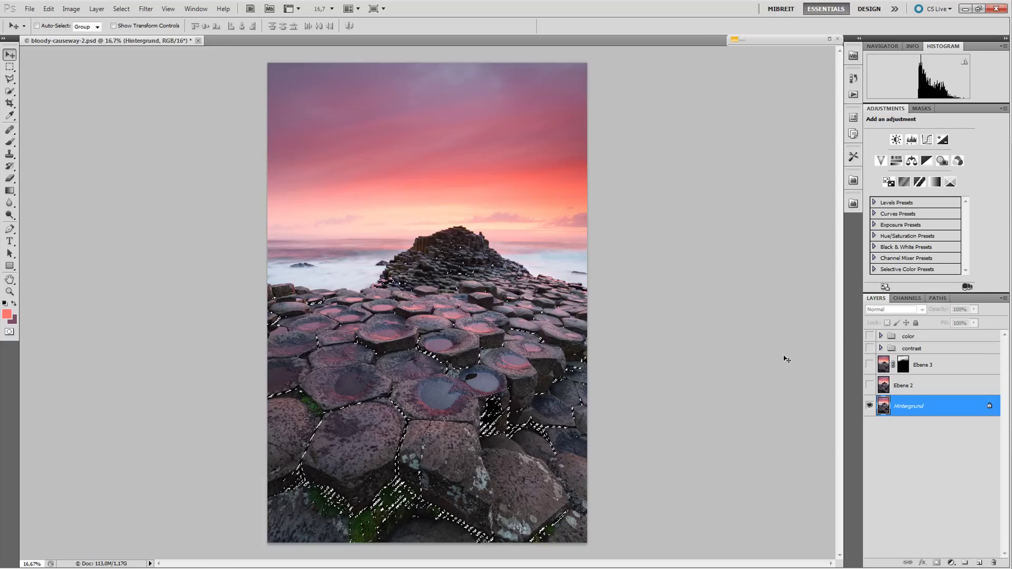
left_click(908, 299)
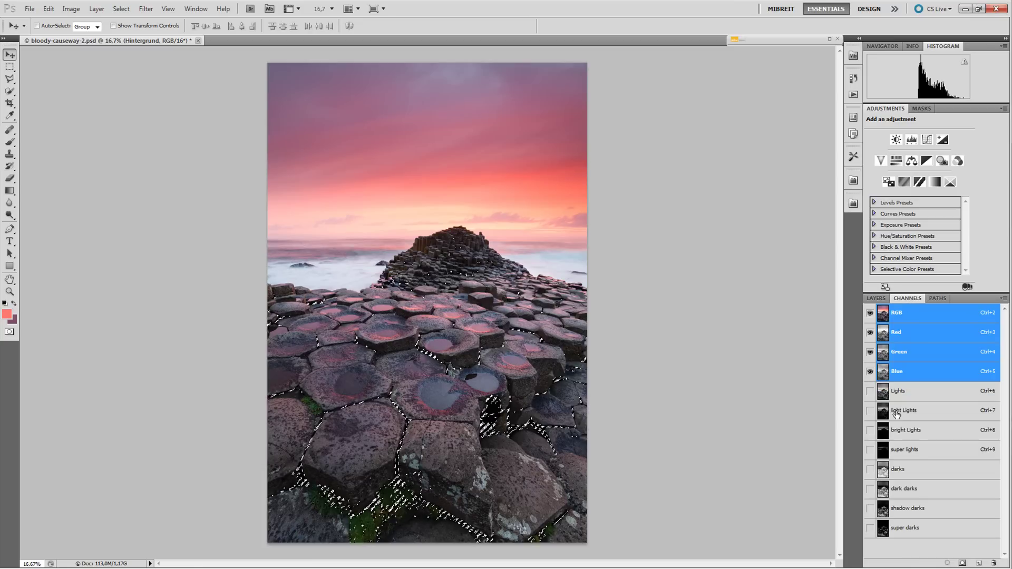
left_click(912, 470)
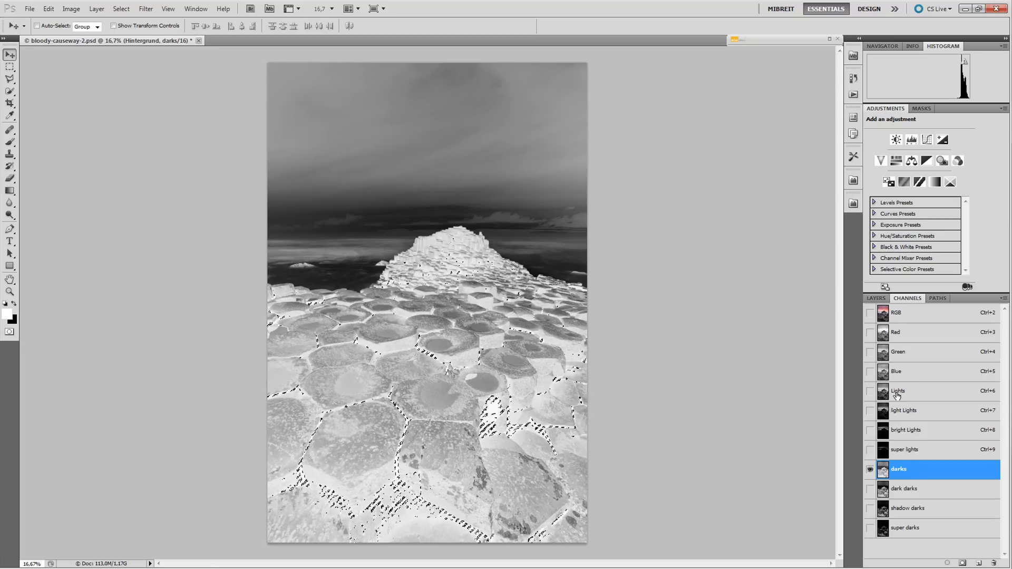
key("ctrl+d")
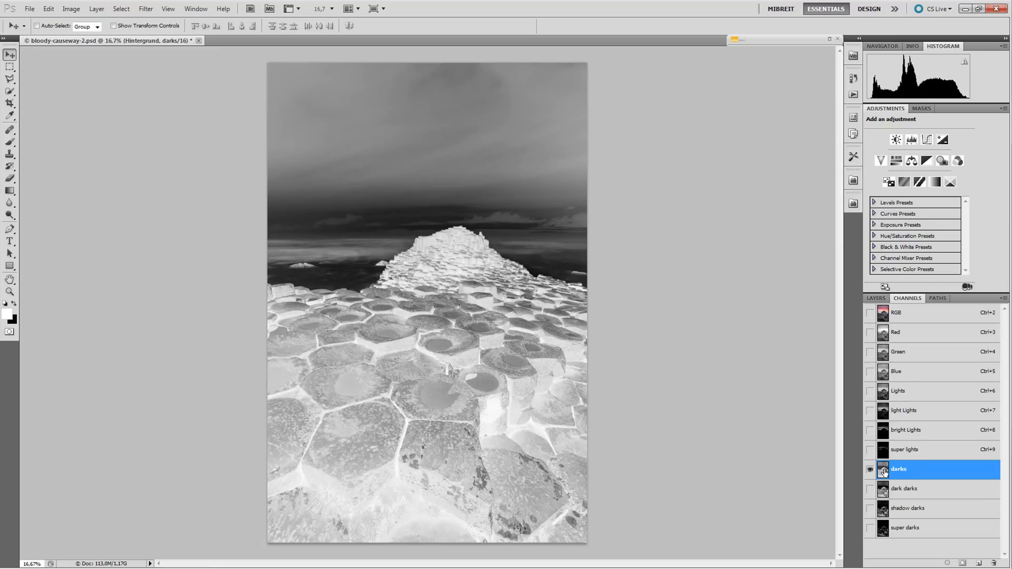
Load the darks channel as a selection, save its inverse as a new alpha channel, and place that channel above Lights
left_click(884, 472, "ctrl")
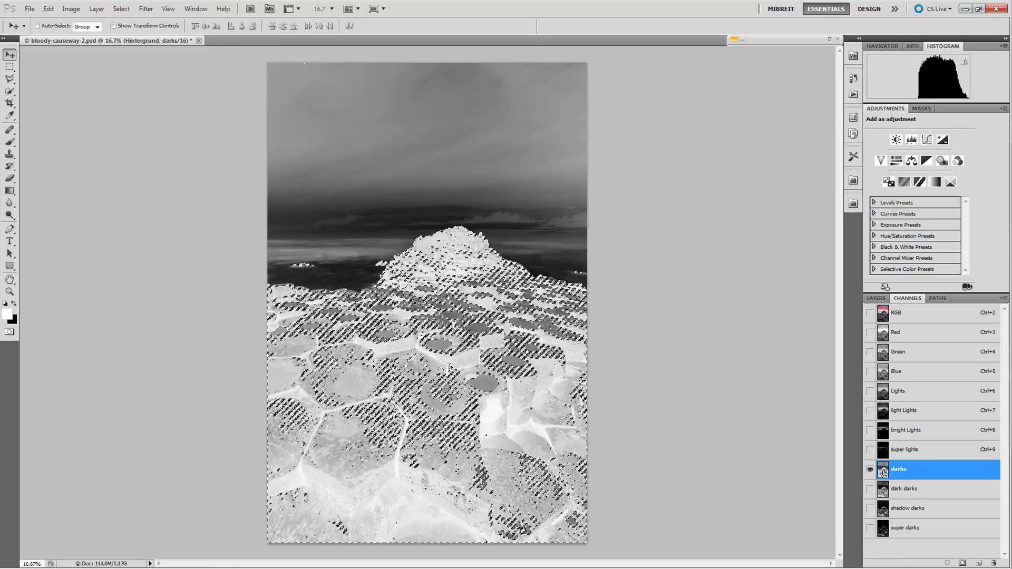
left_click(965, 563)
left_click(903, 548)
left_click_drag(898, 551, 900, 402)
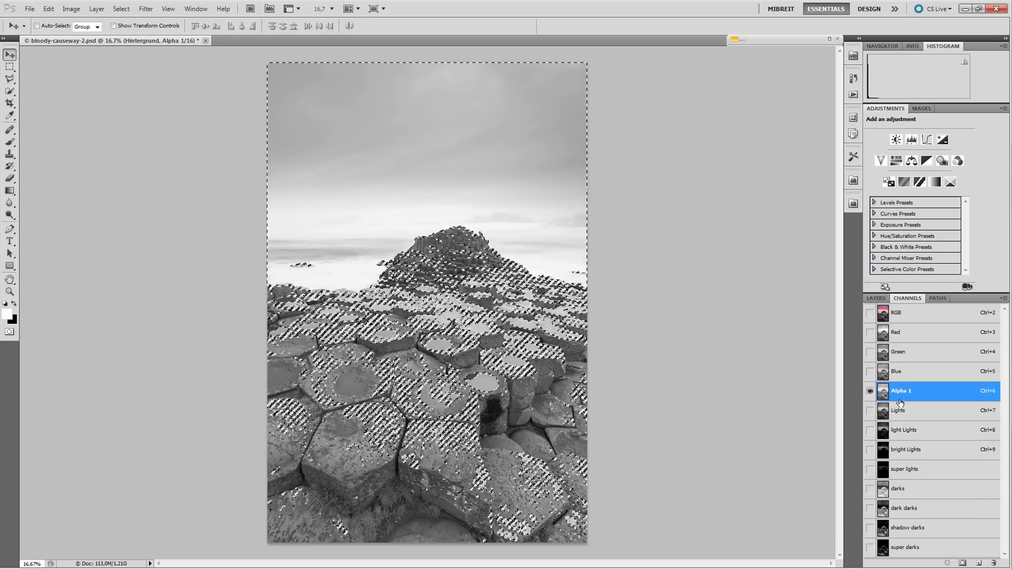
Rename the new alpha channel above Lights as expanded lights
left_click(902, 417)
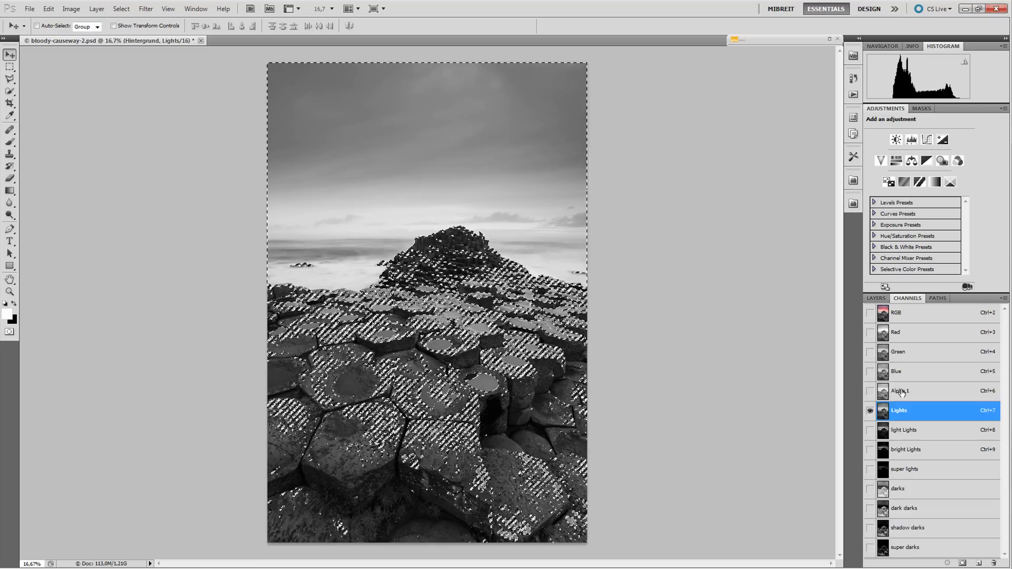
left_click(902, 391)
double_click(901, 392)
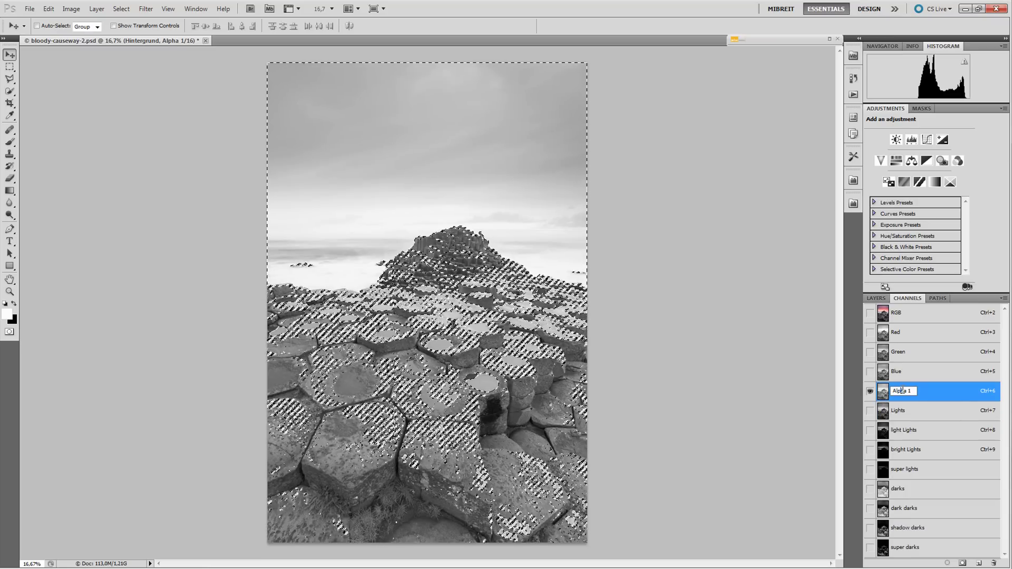
type("e")
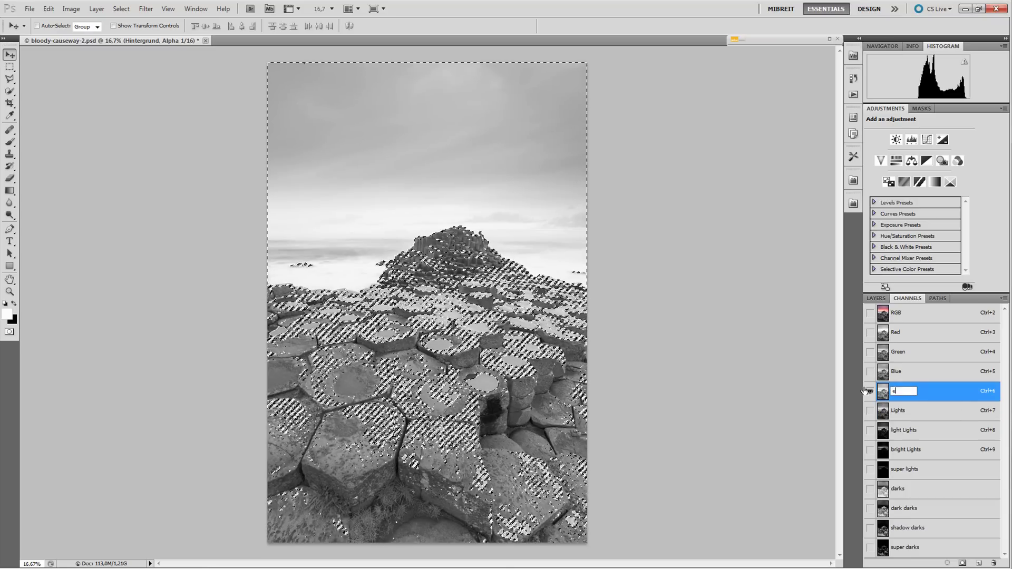
type("xpanded lights")
key("Return")
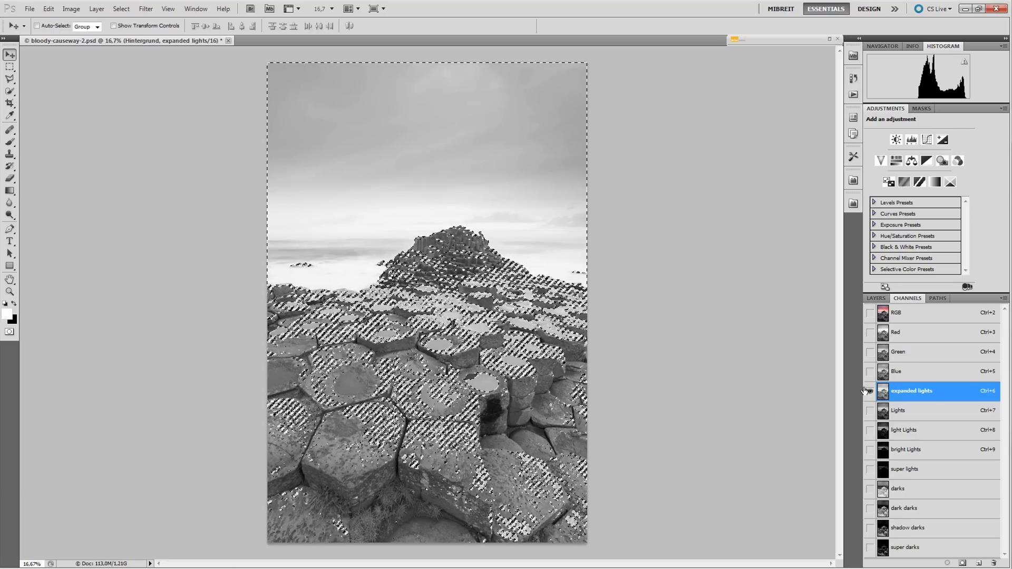
Load the Lights channel as a selection, save its inverse as a new alpha channel, and place that channel above darks
left_click(892, 414)
left_click(885, 413, "ctrl")
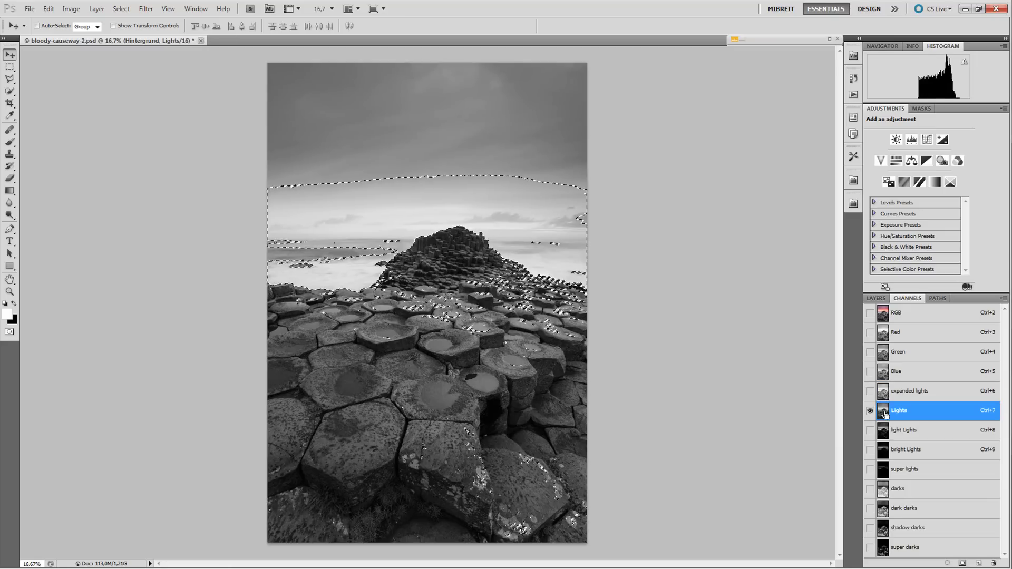
key("ctrl+shift+i")
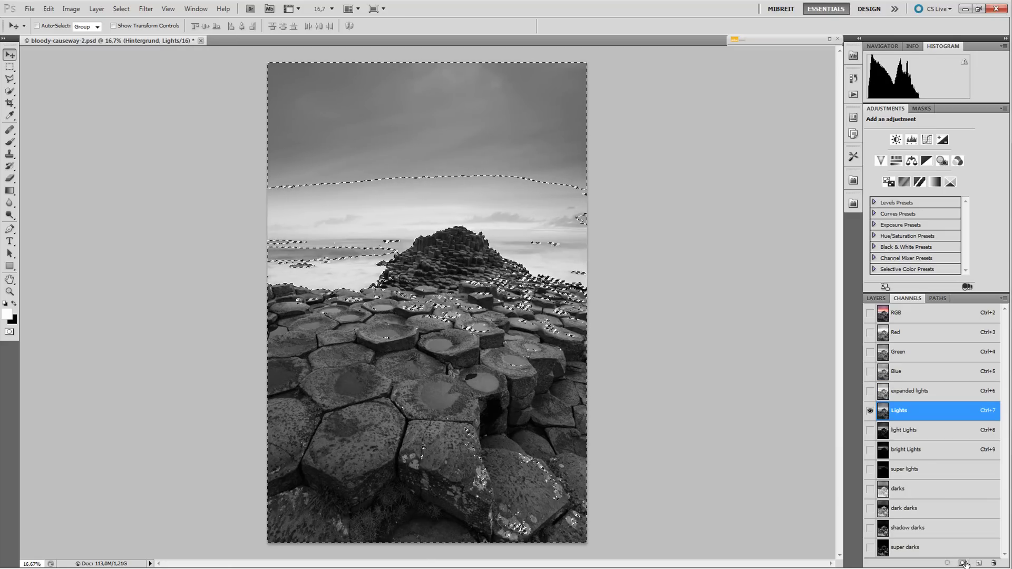
left_click(896, 549)
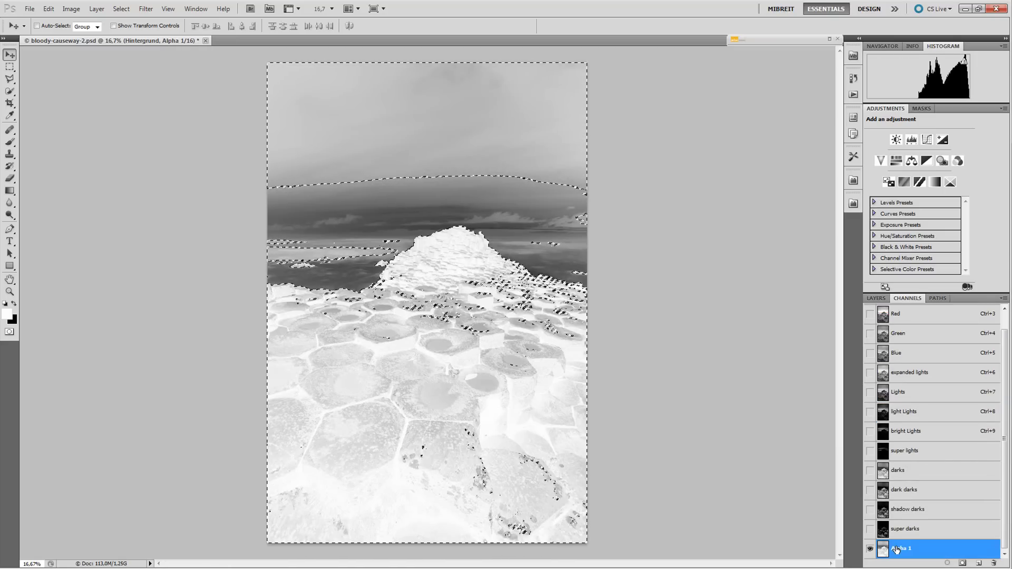
left_click_drag(896, 550, 904, 471)
Rename the new alpha channel above darks as expanded darks
double_click(903, 471)
type("mxpanded darks")
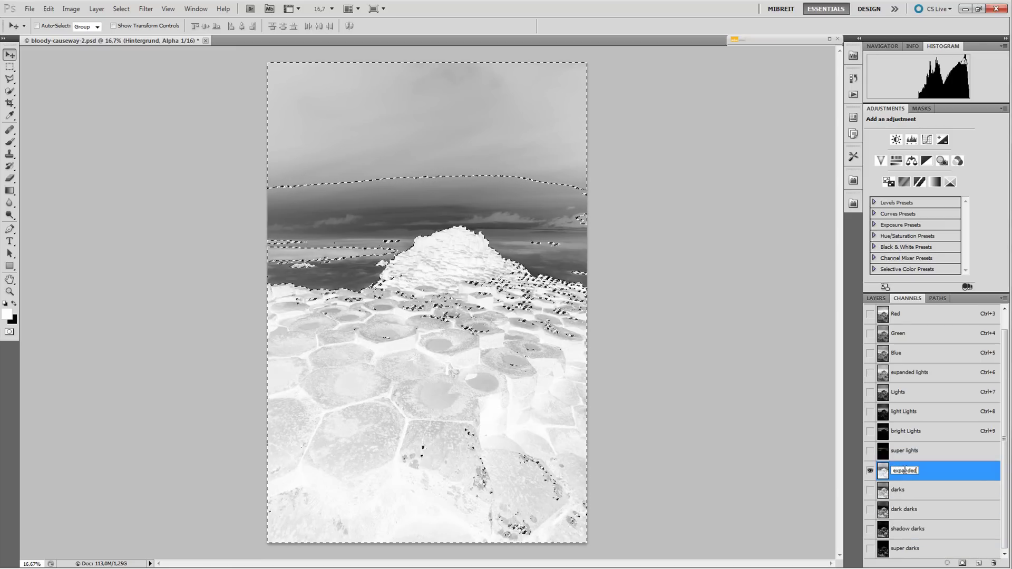
key("Return")
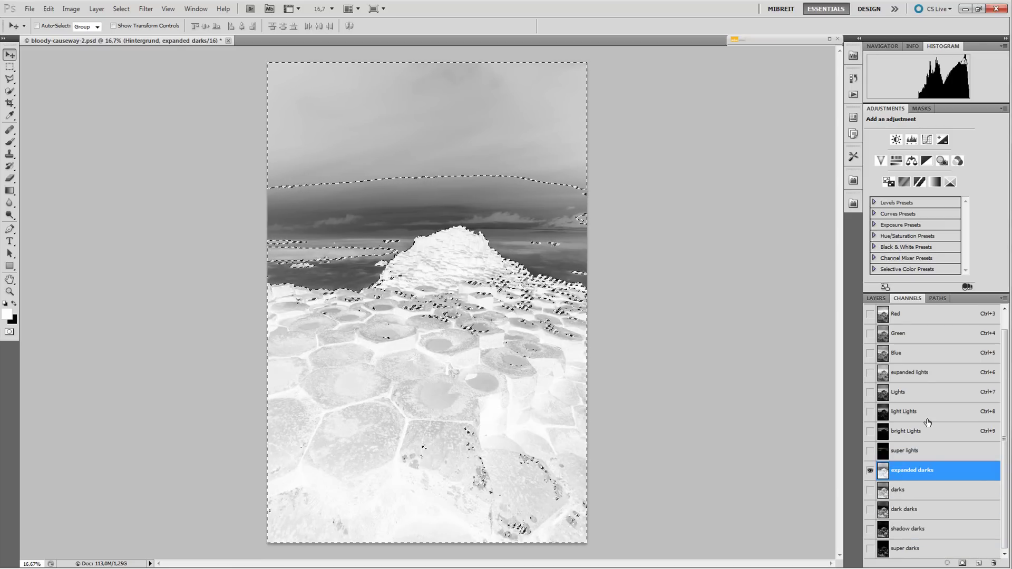
Subtract the super lights and super darks channels from a full-image selection and save the result as a new alpha channel
left_click(907, 396)
scroll(908, 395, "up", 1)
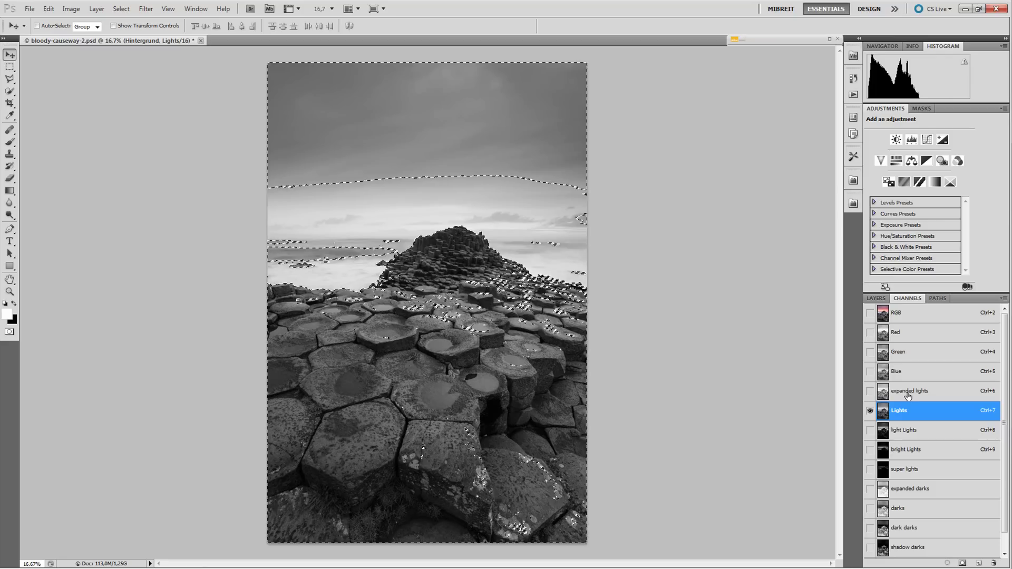
left_click(908, 317)
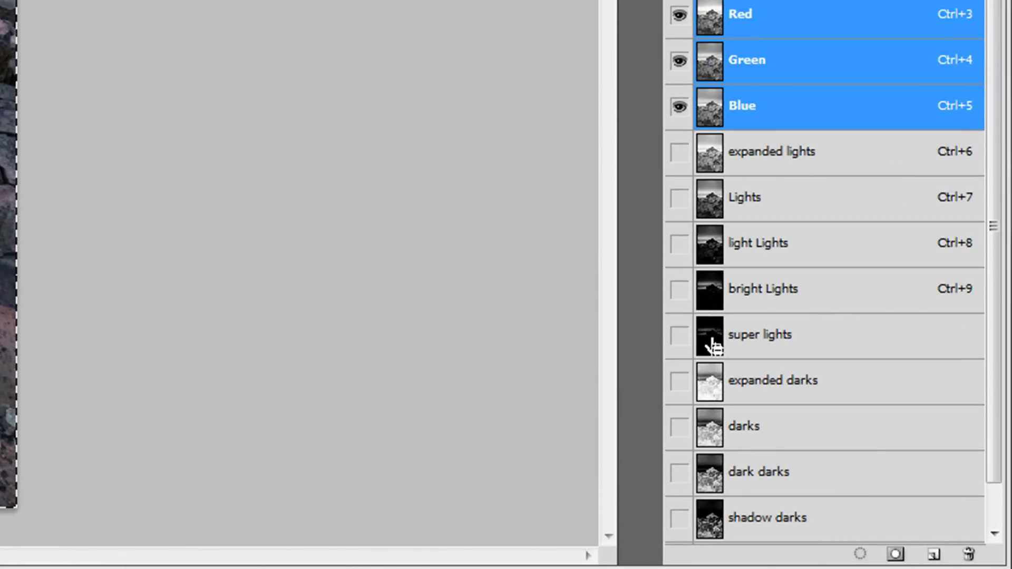
scroll(710, 369, "down", 1)
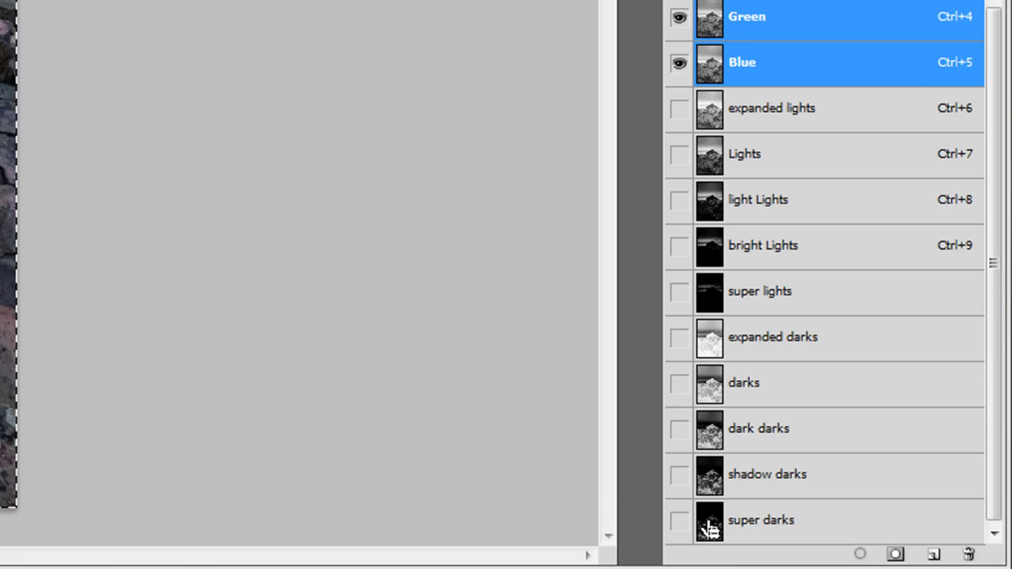
left_click(896, 554)
scroll(796, 514, "down", 1)
left_click(745, 522)
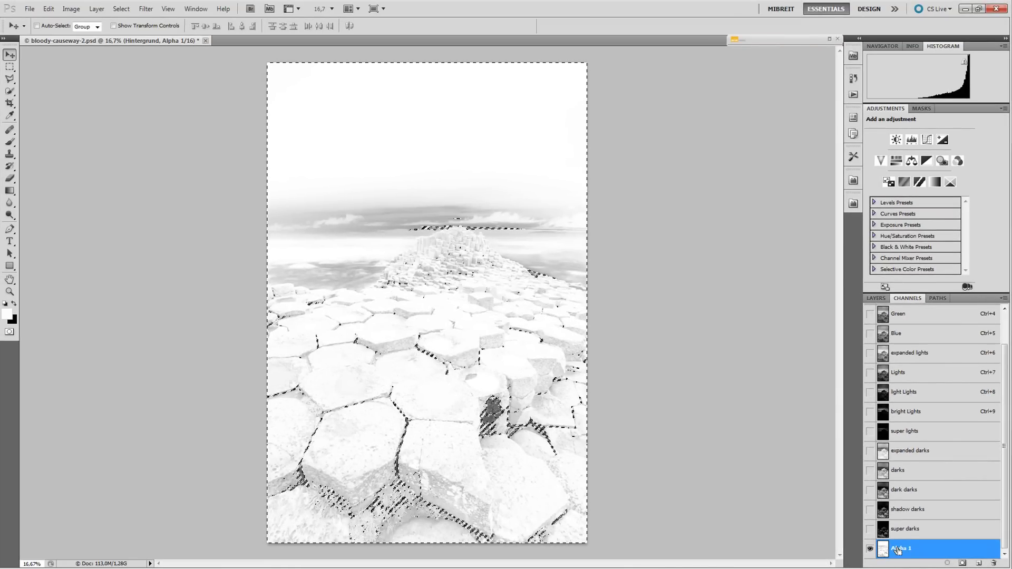
Clear the selection and rename the new alpha channel as super mid tones
key("ctrl+d")
double_click(897, 549)
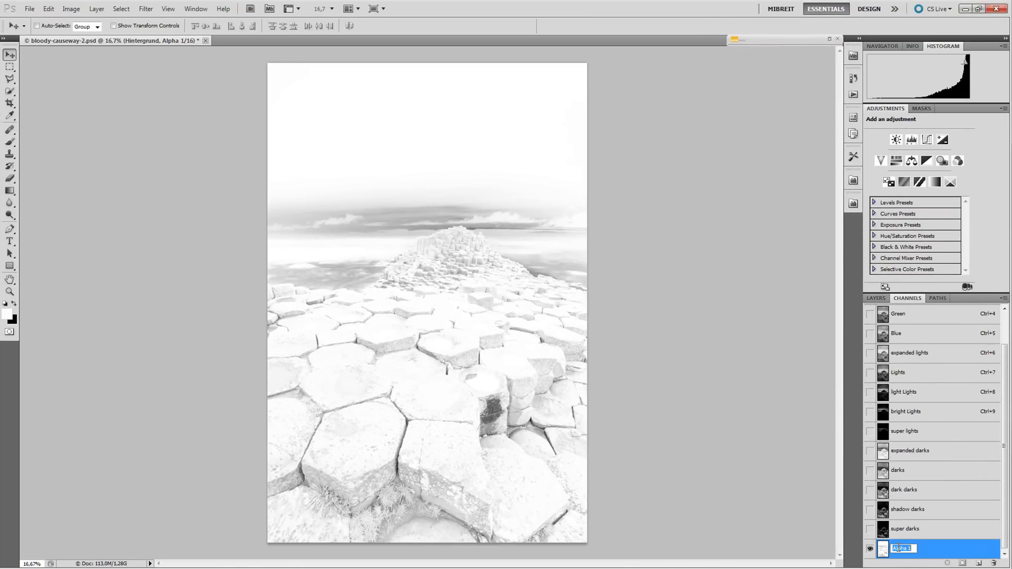
type("super mid tones")
key("Return")
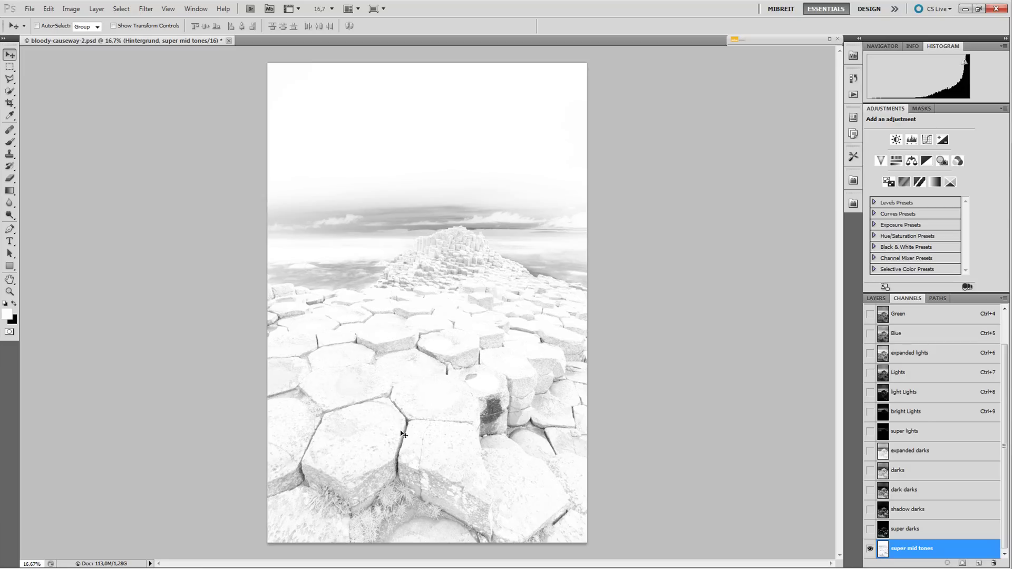
Subtract the bright Lights and shadow darks channels from a full-image selection and save the result as a channel named wide mid tones
left_click(877, 439, "ctrl")
left_click(882, 452, "ctrl")
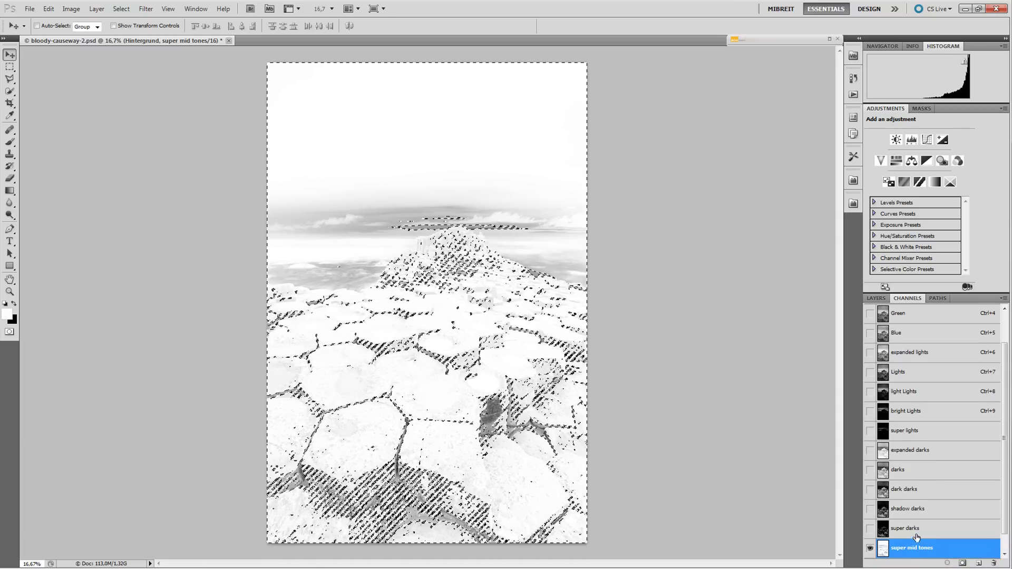
left_click(963, 563)
double_click(899, 548)
type("wide mid tones")
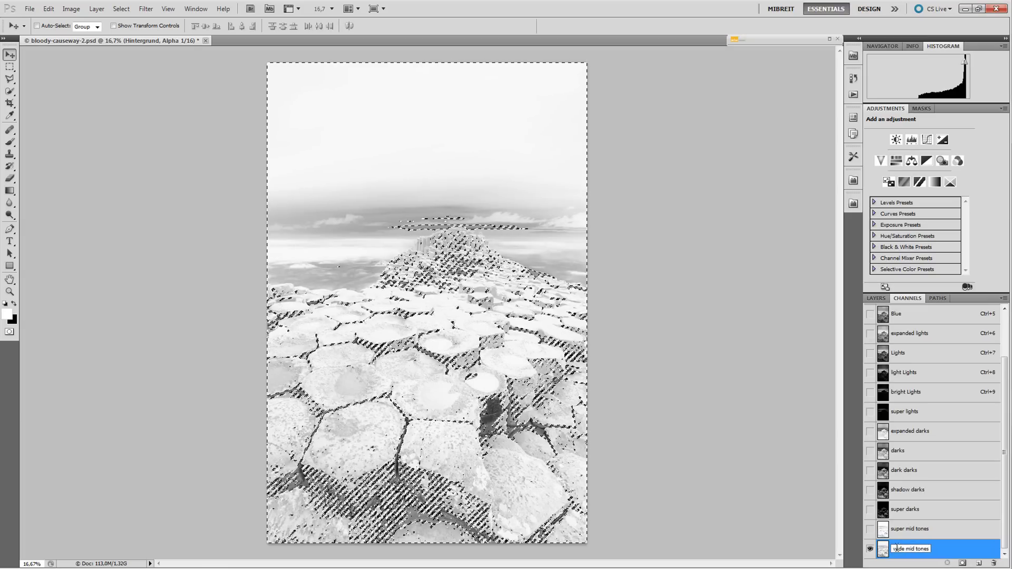
left_click(917, 530)
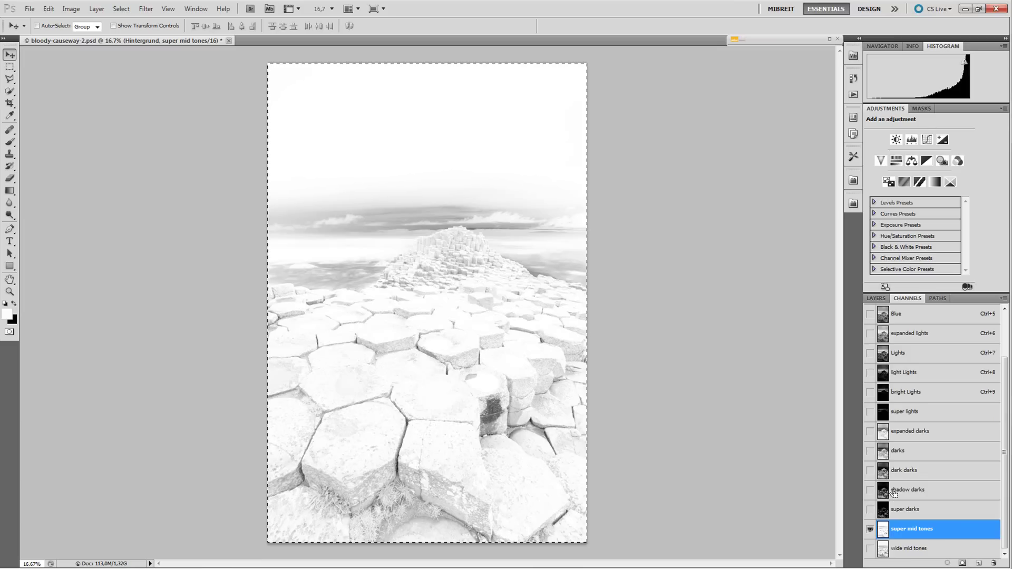
Subtract the light Lights and dark darks channels from a full-image selection and save the result as a channel named expanded mid tones
left_click(885, 376, "ctrl")
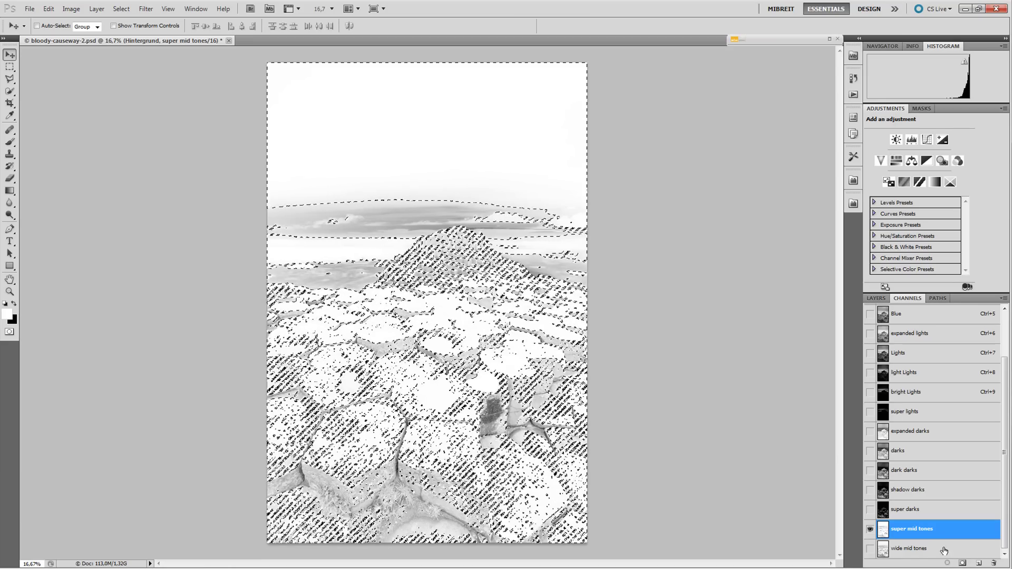
left_click(963, 563)
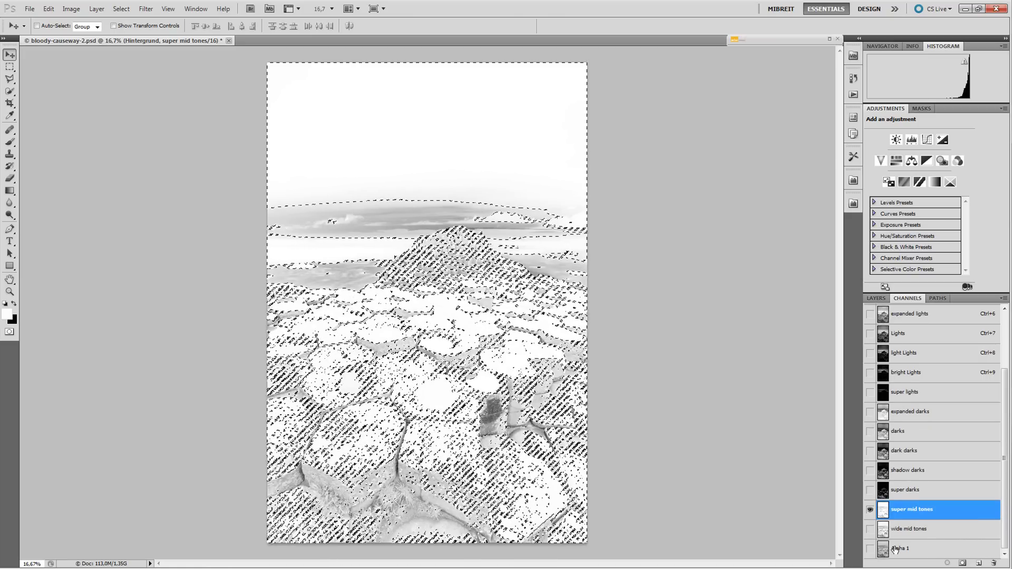
double_click(900, 548)
type("expanded mid tones")
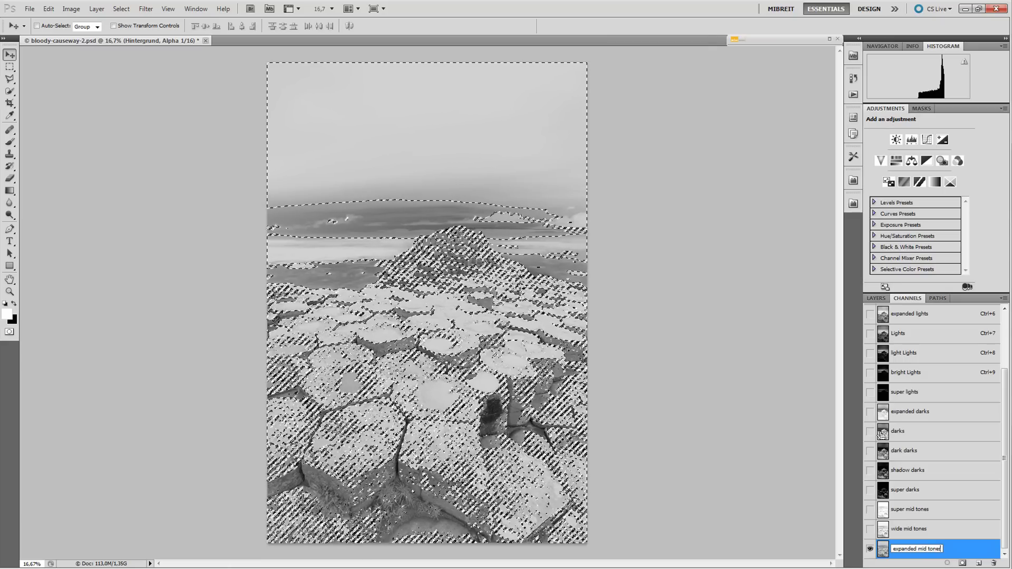
Subtract the Lights and darks channels from a full-image selection and save the result as a new alpha channel
left_click(885, 339, "ctrl")
left_click(885, 338, "ctrl+alt+shift")
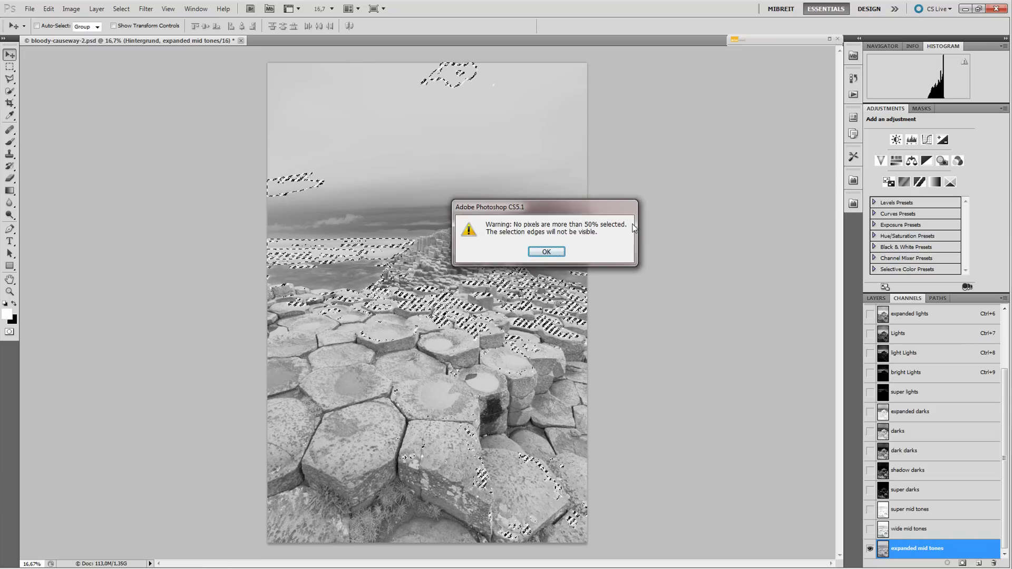
left_click(549, 252)
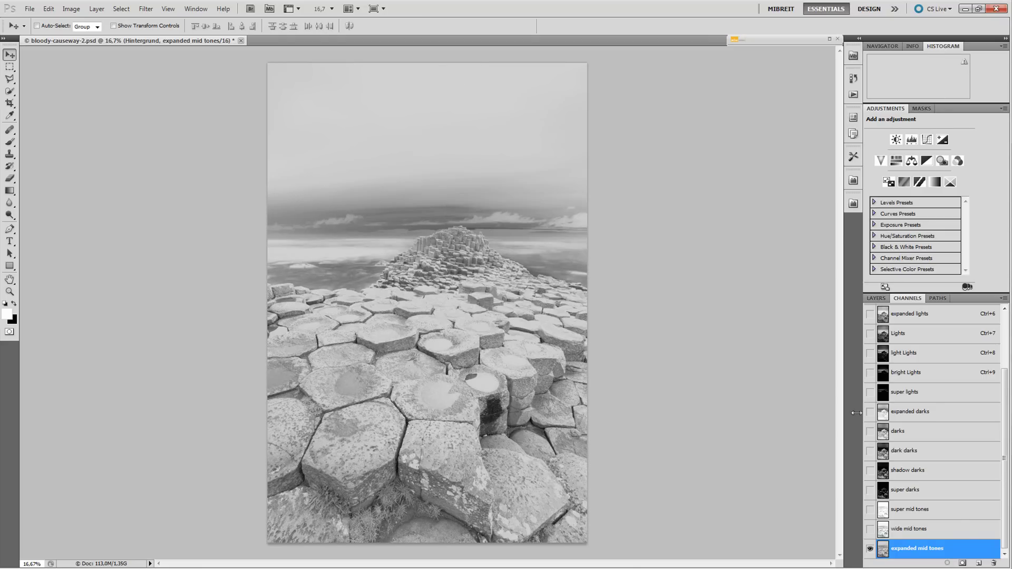
left_click(963, 565)
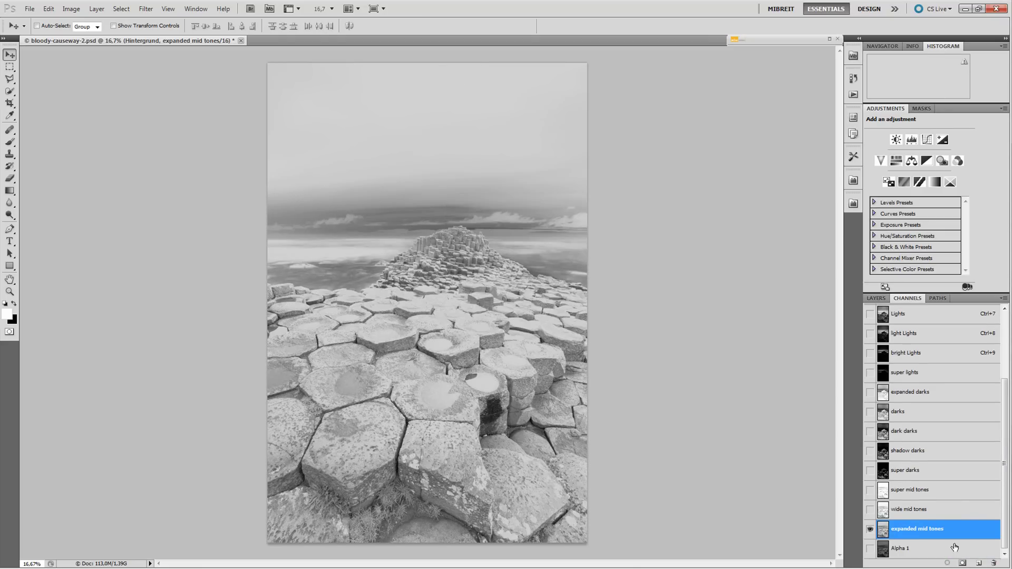
Display the new alpha channel on its own and rename it as basic mid tones
left_click(914, 549)
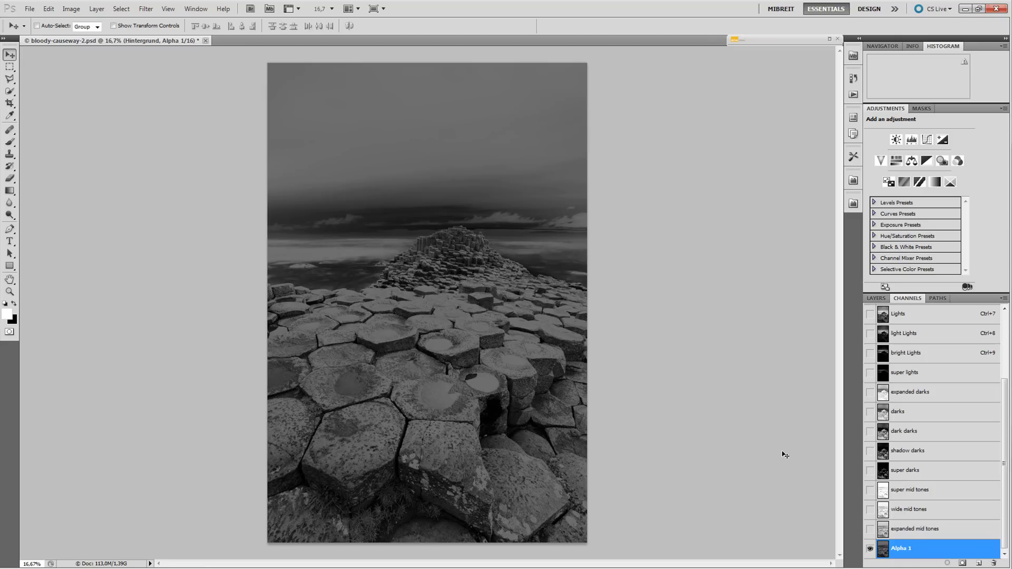
double_click(900, 549)
type("basic mid tones")
key("Return")
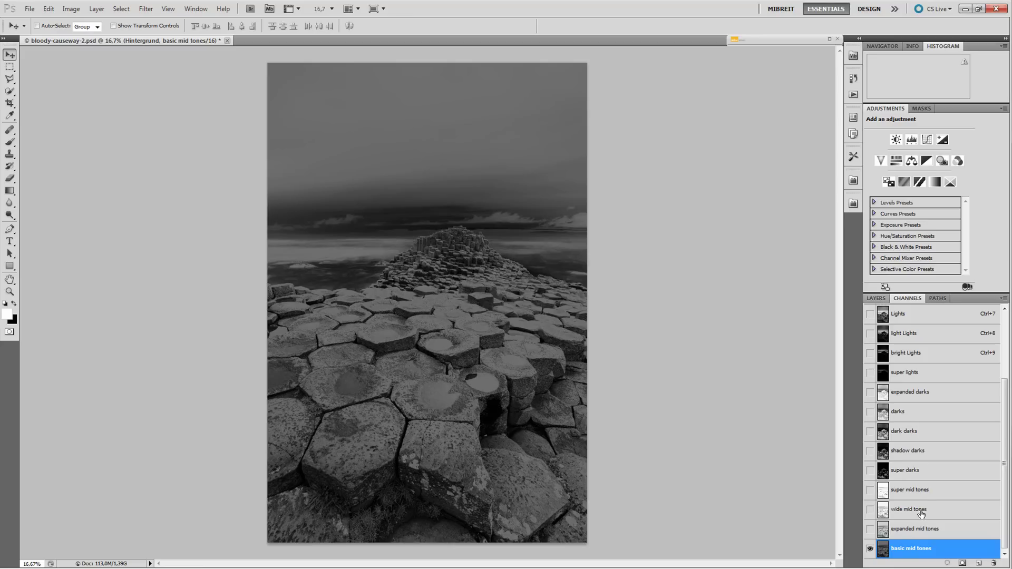
Review the TK-LumMasks(Channels) action set, and return to the full-colour image with the Hintergrund layer selected
scroll(918, 373, "up", 1)
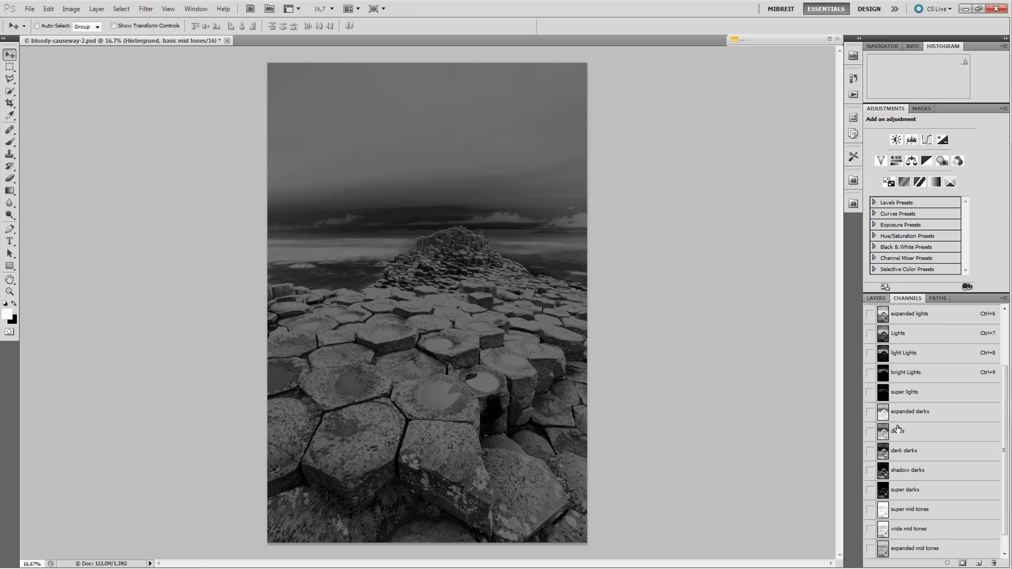
left_click(877, 298)
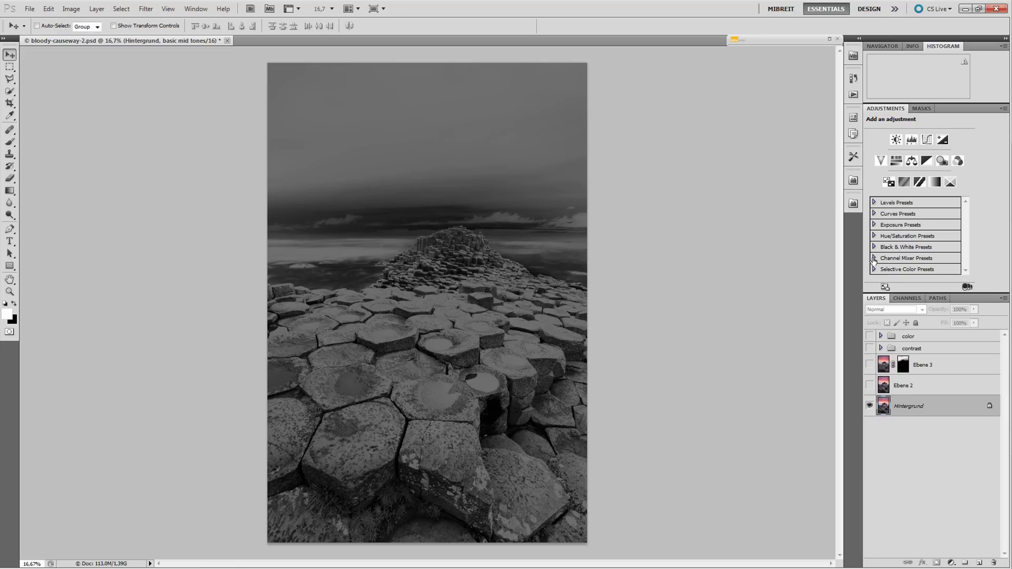
left_click(854, 95)
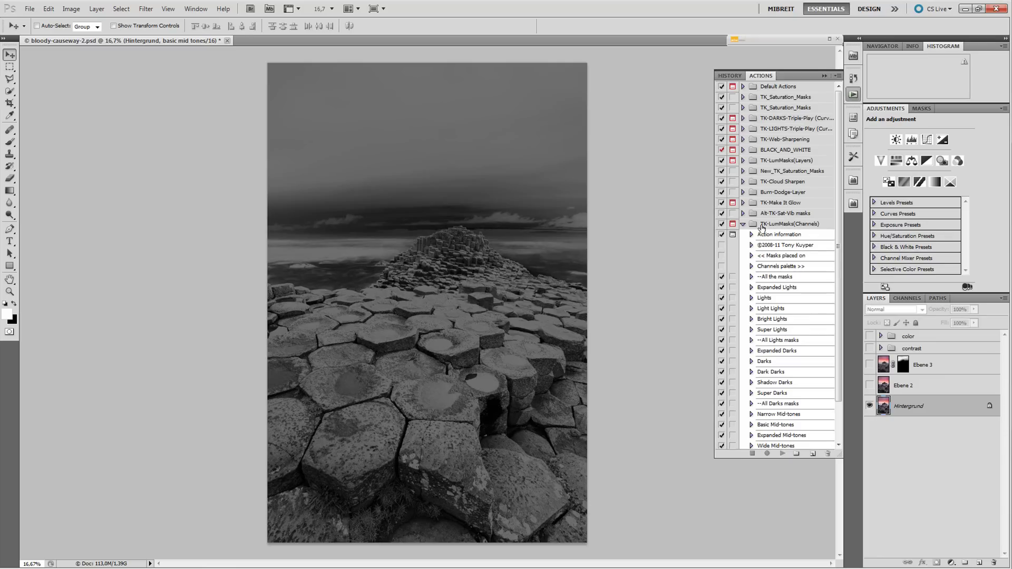
left_click(767, 267)
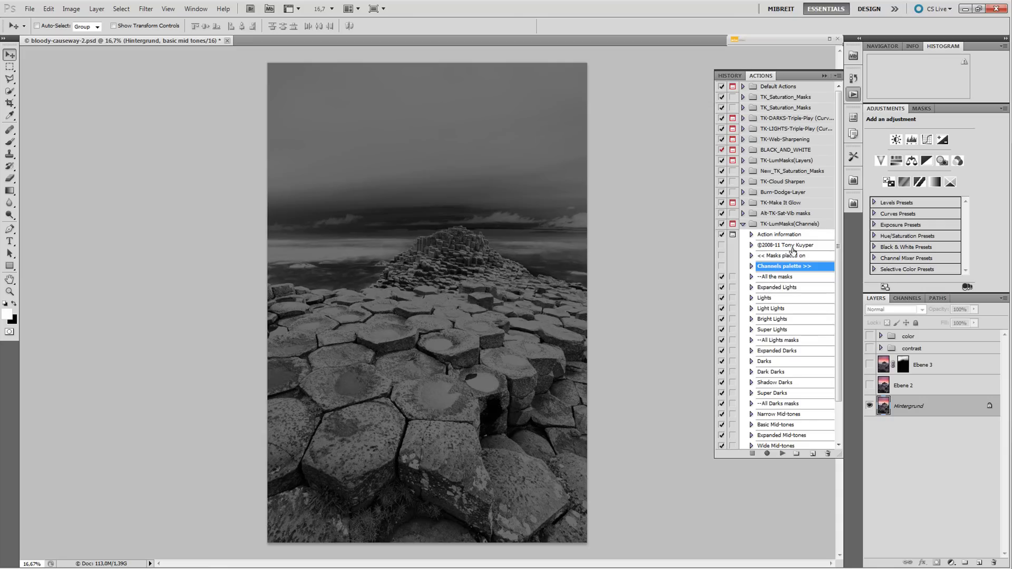
left_click(826, 77)
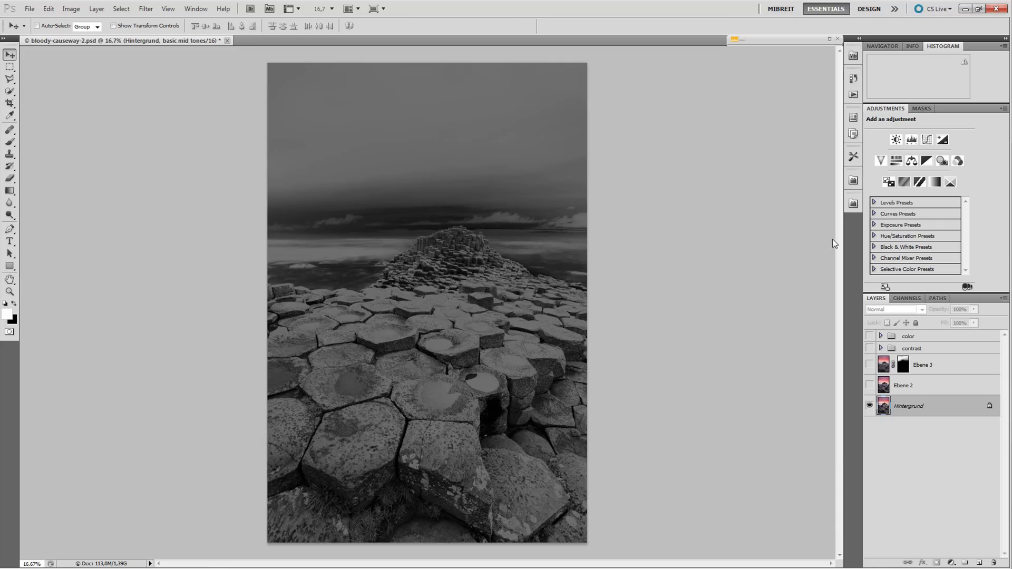
left_click(884, 407)
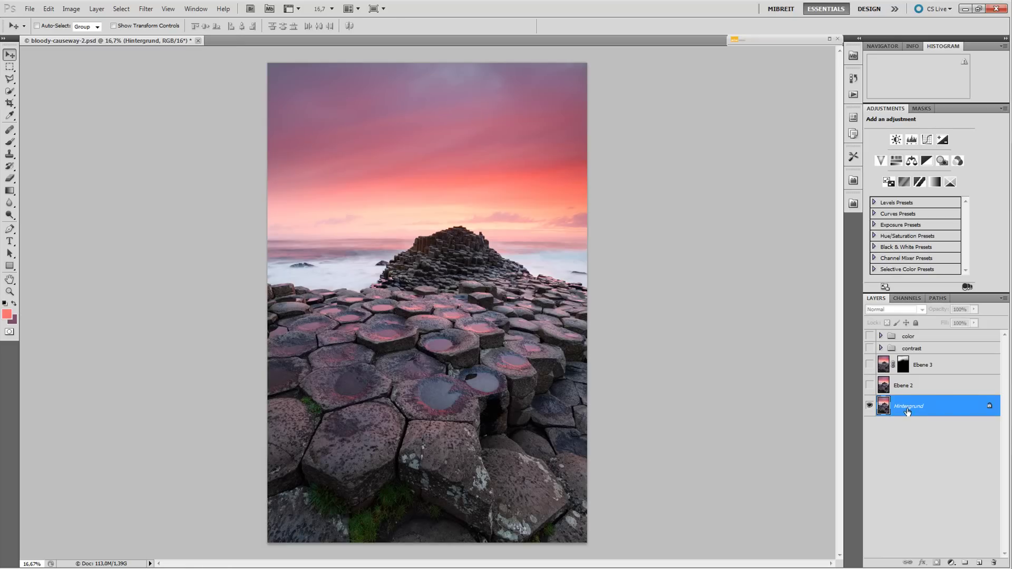